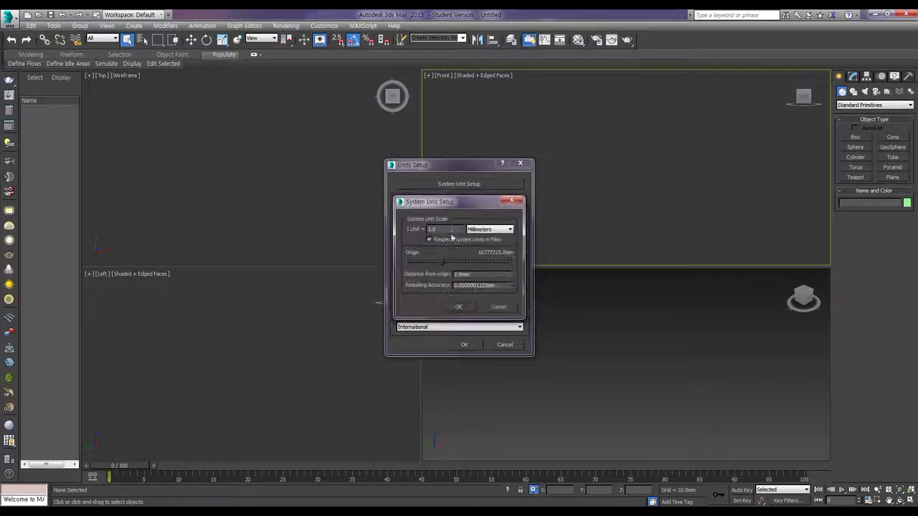
Step: Confirm the system unit scale as 1 unit = 1.0 millimeters and accept the units setup
click(458, 309)
click(464, 344)
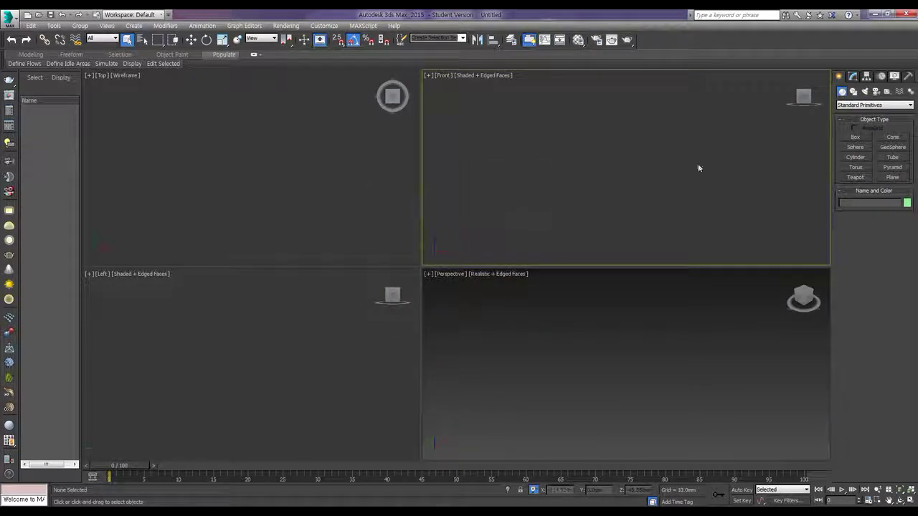
Step: Draw a sphere with a radius of about 42 mm and 32 segments in the Top view
click(856, 147)
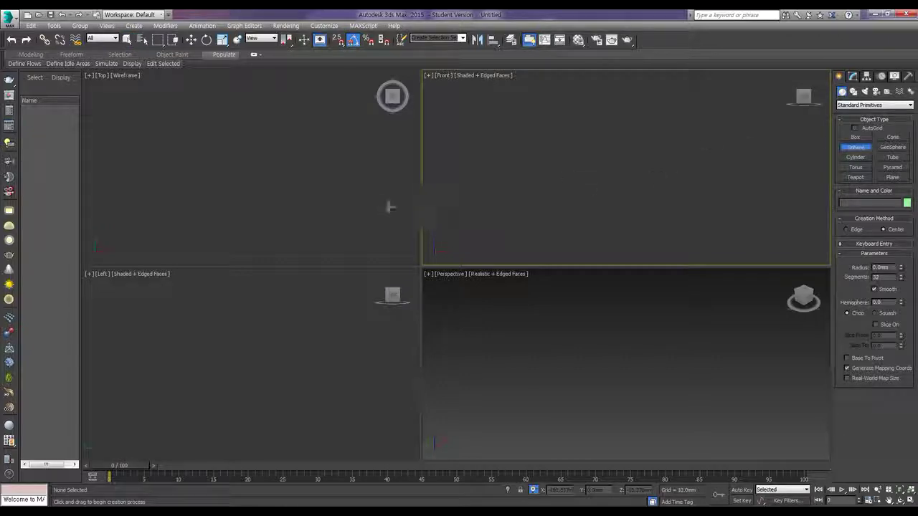
drag(222, 143, 246, 168)
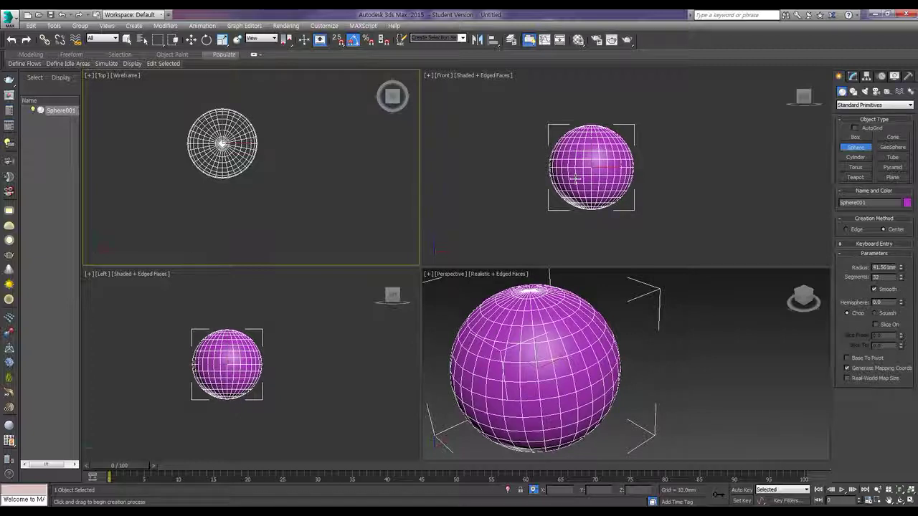
right_click(583, 175)
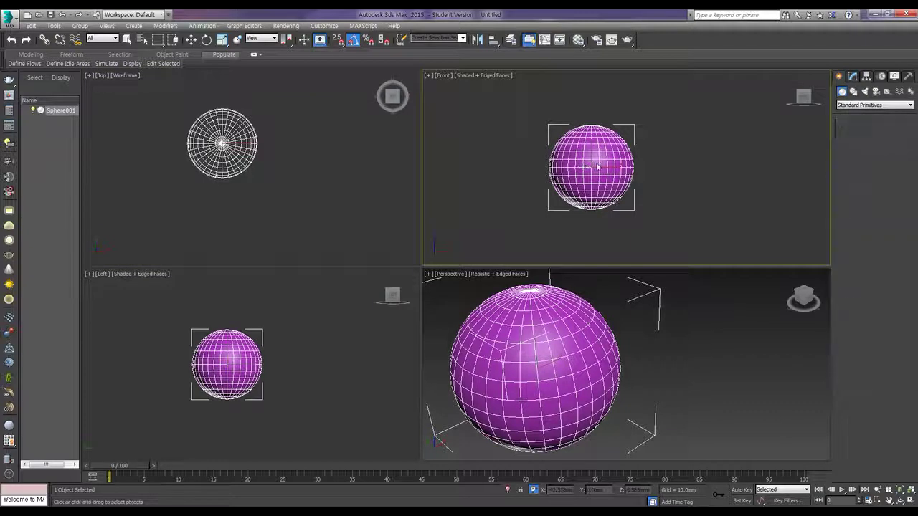
Step: Convert the sphere to an Editable Poly
right_click(618, 166)
mouse_move(706, 264)
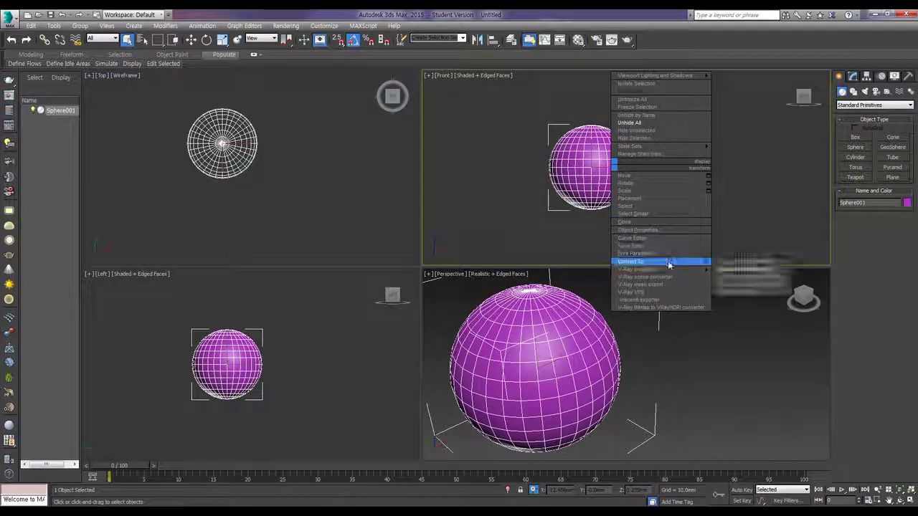
click(746, 270)
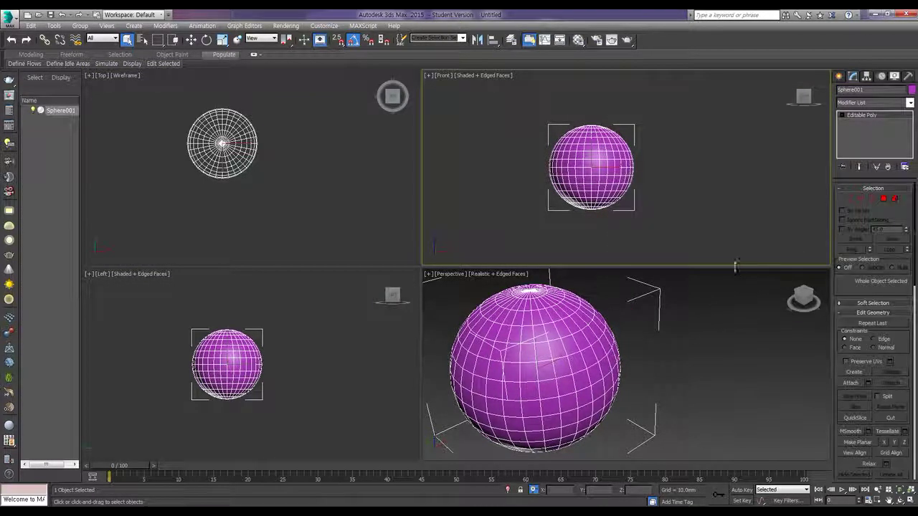
Step: Rotate the sphere 90 degrees about the X axis so that its pole faces the Front view
key(r)
key(e)
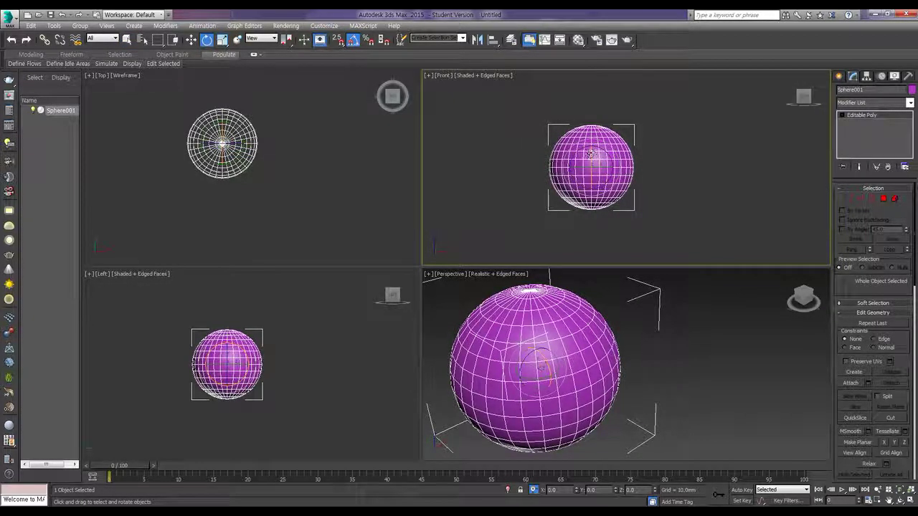
drag(588, 152, 587, 195)
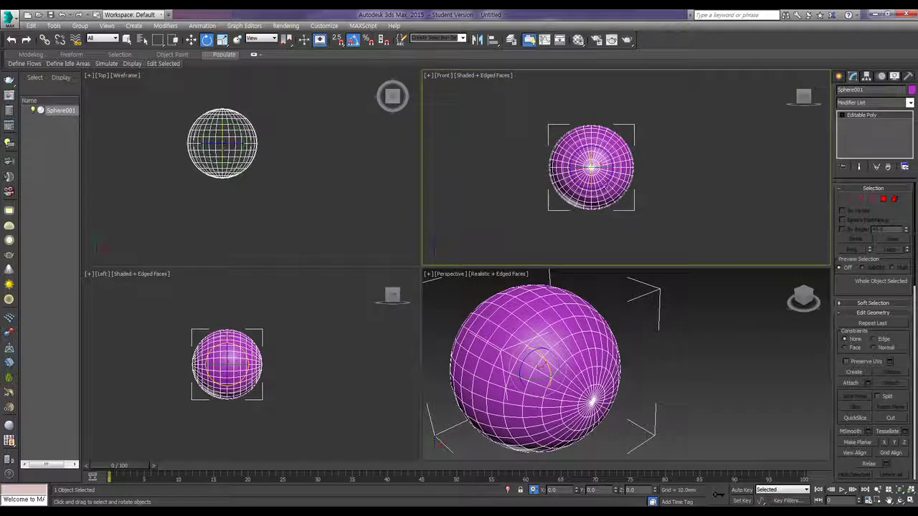
middle_drag(228, 188, 232, 190)
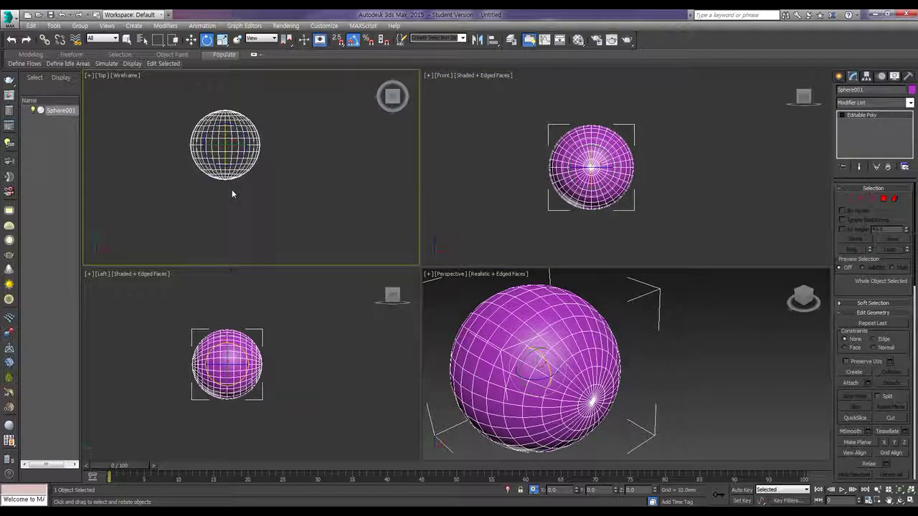
Step: Detach the three rings of polygons around the sphere's front pole as a separate object
click(883, 199)
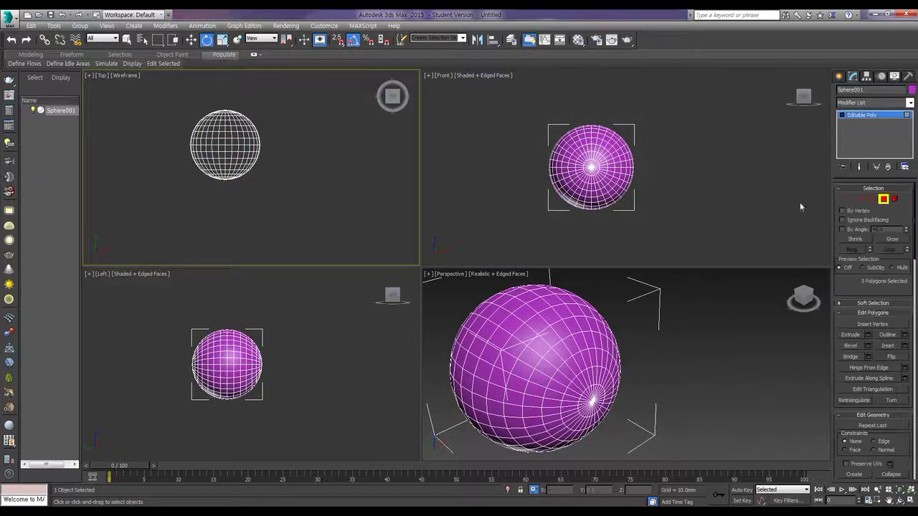
drag(234, 194, 211, 179)
scroll(228, 176, up, 6)
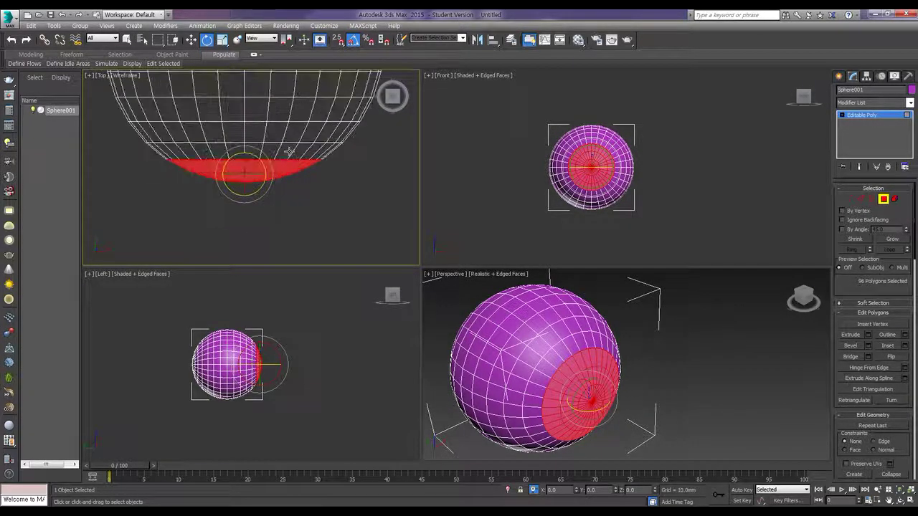
scroll(278, 200, up, 4)
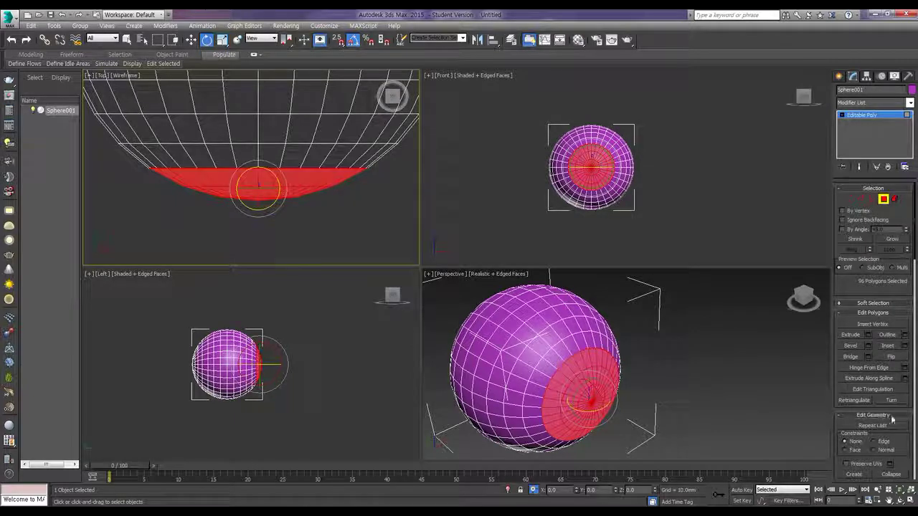
drag(903, 443, 912, 255)
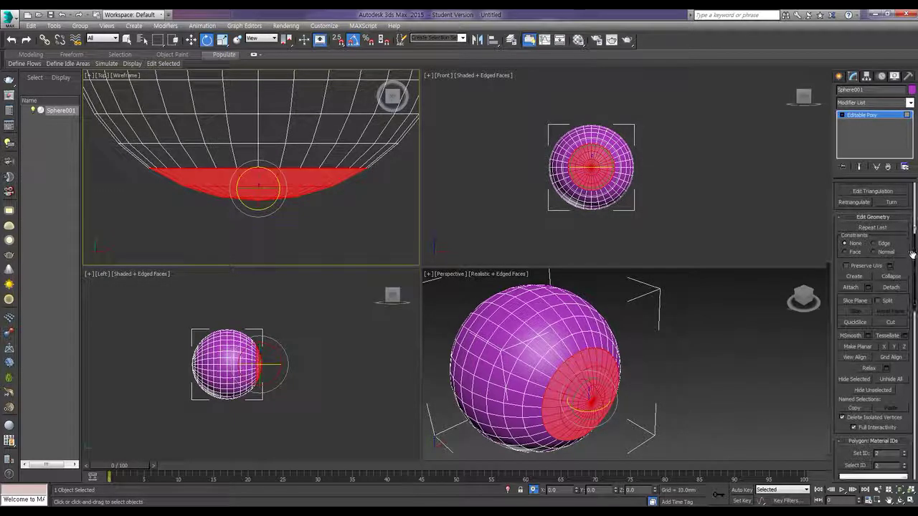
click(894, 287)
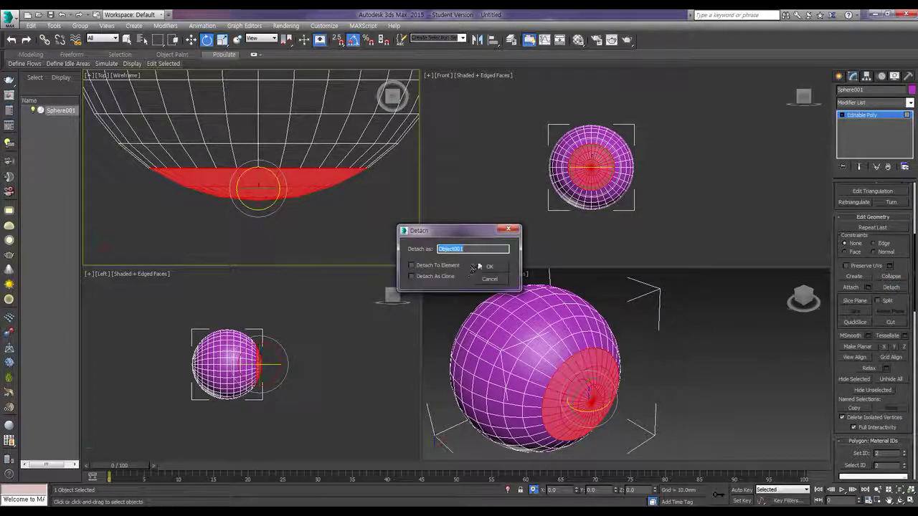
click(490, 266)
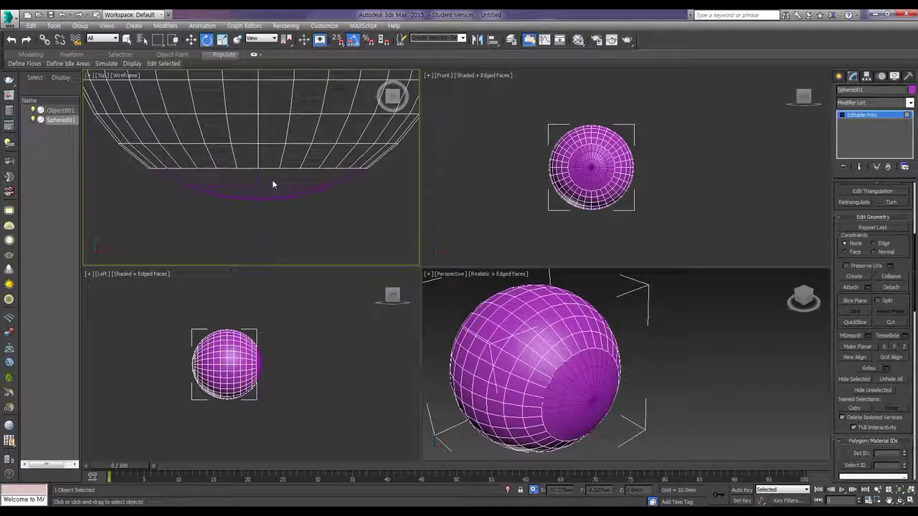
Step: Leave polygon editing on the sphere, select the detached cap and center its pivot to the object
click(843, 114)
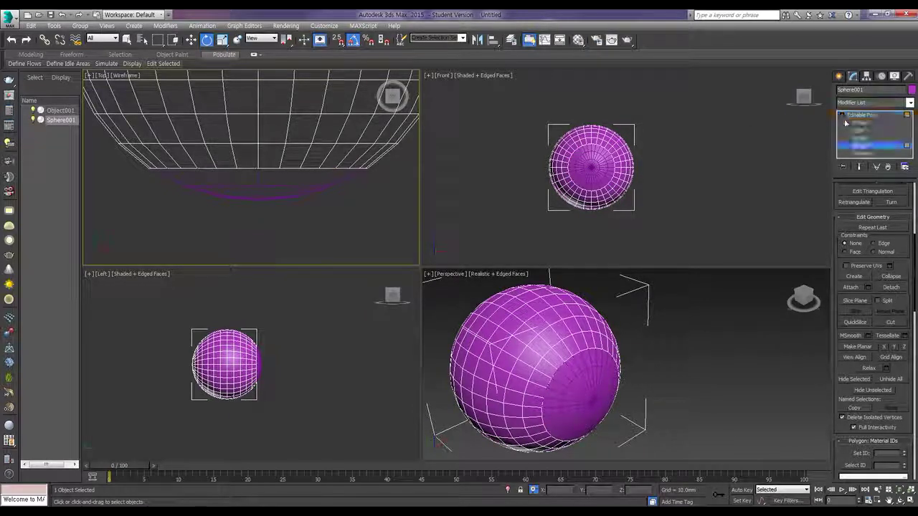
click(861, 116)
click(301, 229)
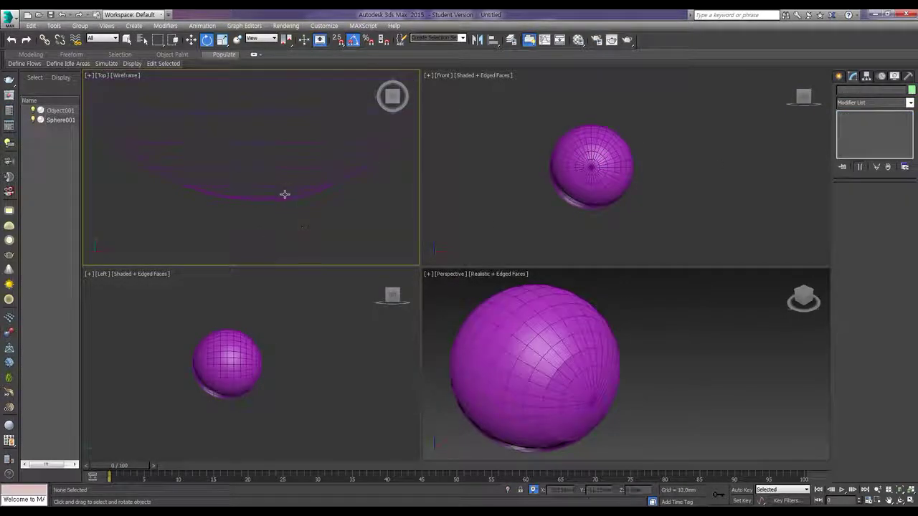
click(285, 195)
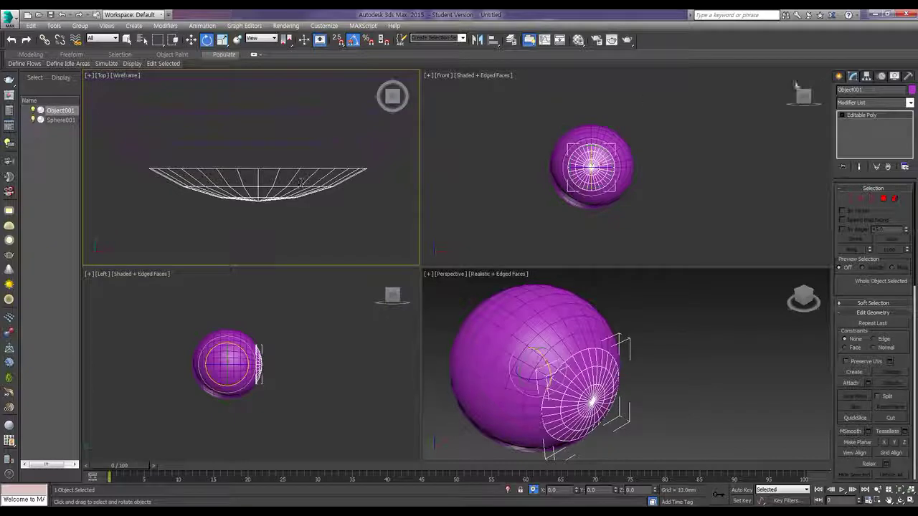
click(865, 77)
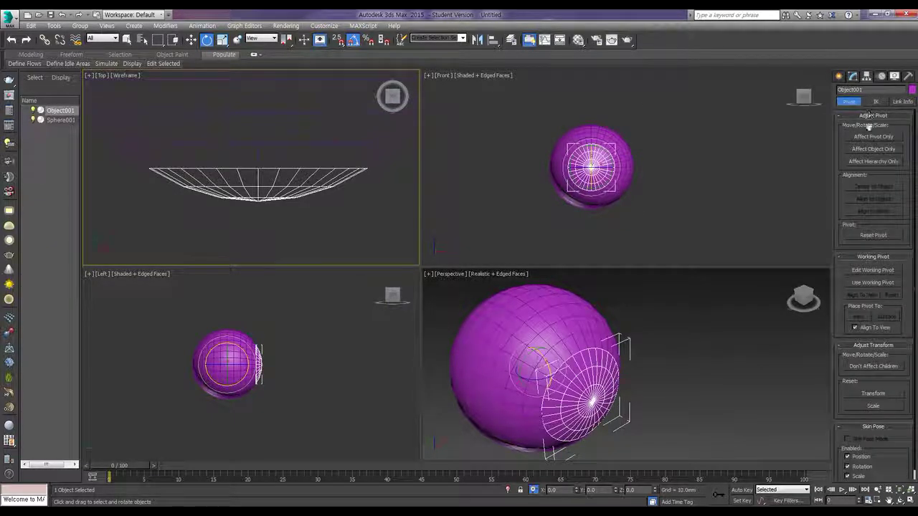
click(873, 137)
click(874, 188)
click(873, 138)
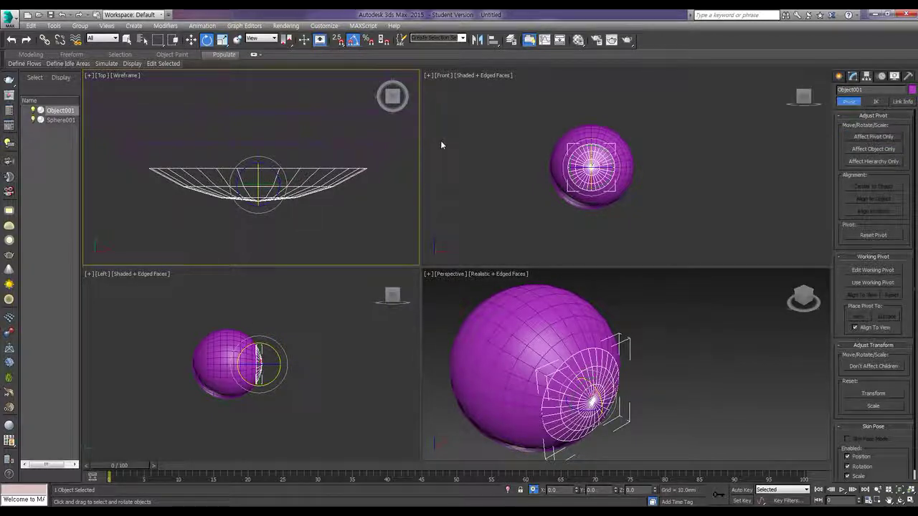
Step: Rotate the cap 180 degrees to curve inward, then move it with vertex snapping until its rim meets the sphere's opening
drag(281, 198, 266, 277)
click(340, 43)
key(w)
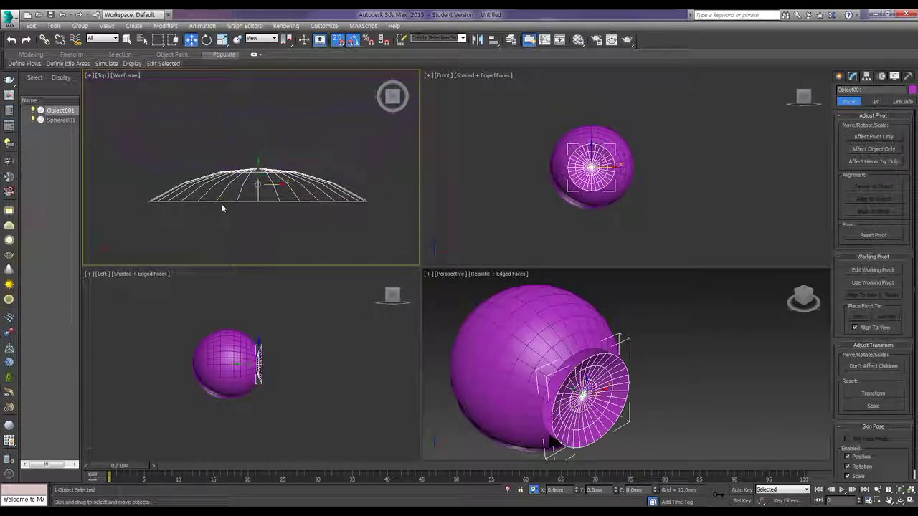
drag(216, 200, 215, 172)
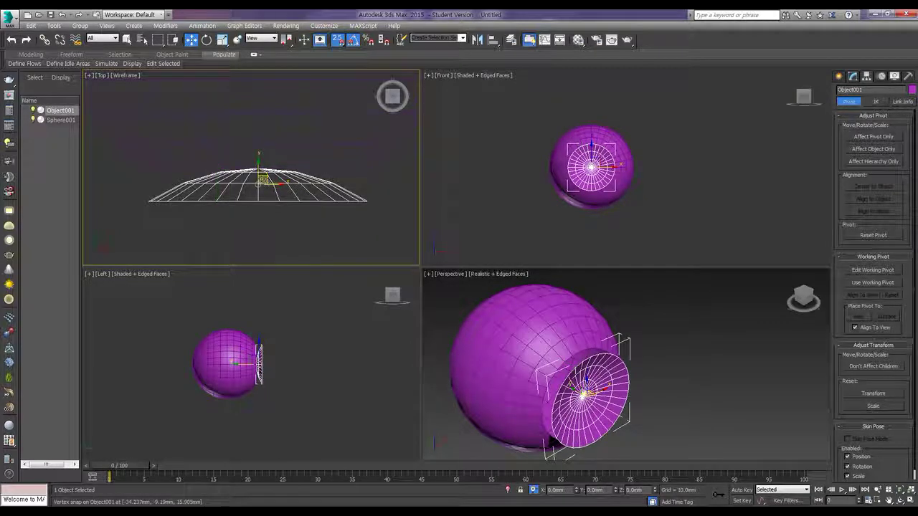
drag(261, 175, 266, 152)
key(ctrl+z)
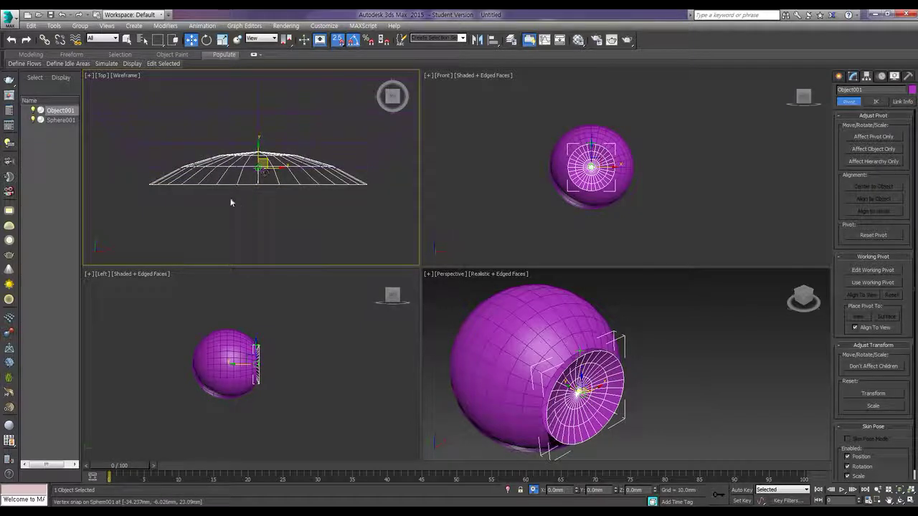
drag(214, 185, 213, 167)
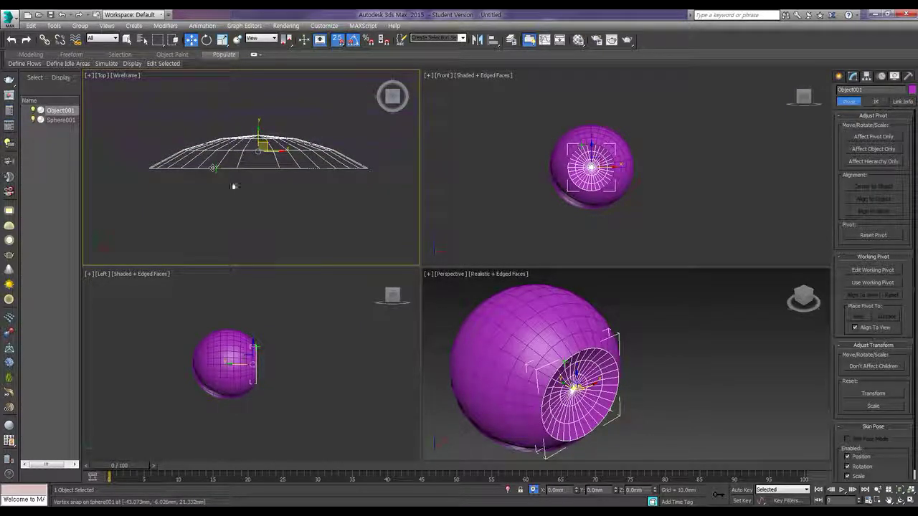
Step: Examine how the inverted cap's rim fits the sphere's opening, up close in the Top view and from around in Perspective
scroll(285, 177, up, 4)
middle_drag(317, 162, 106, 187)
scroll(223, 187, up, 3)
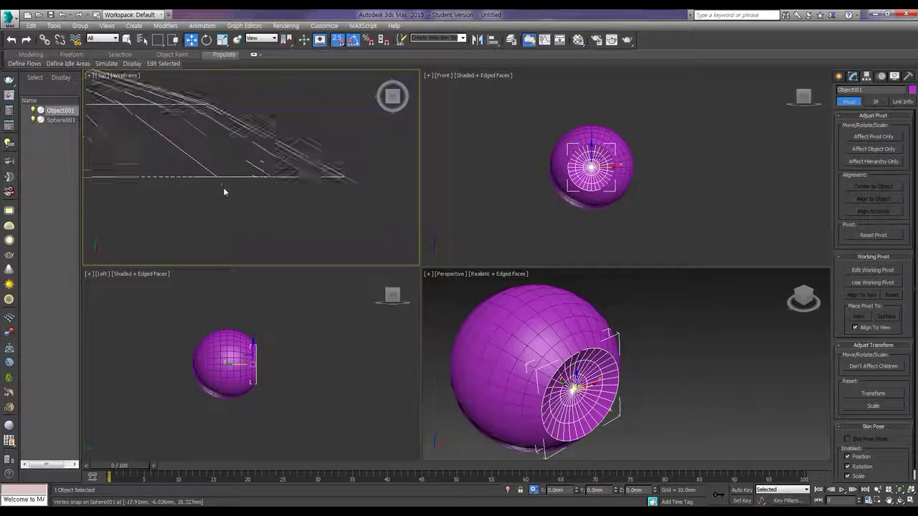
scroll(264, 196, up, 4)
scroll(263, 196, up, 2)
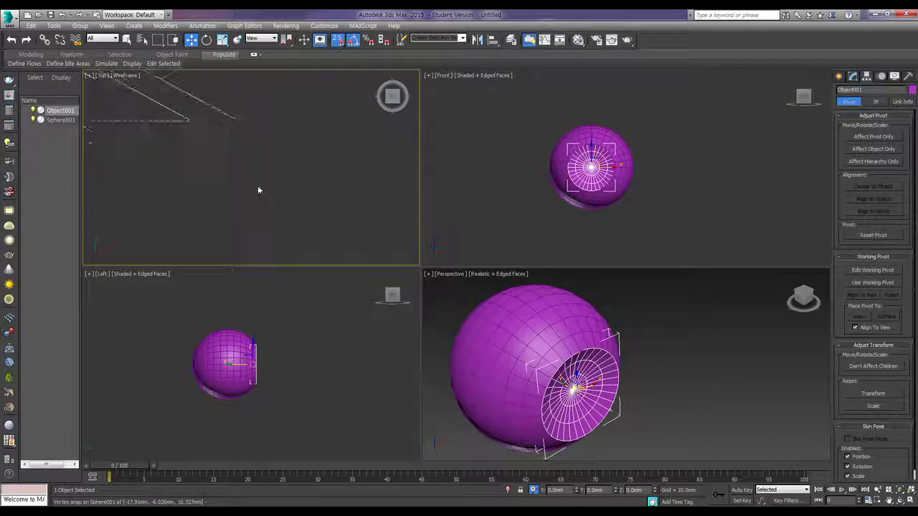
middle_drag(237, 152, 245, 195)
scroll(247, 173, down, 3)
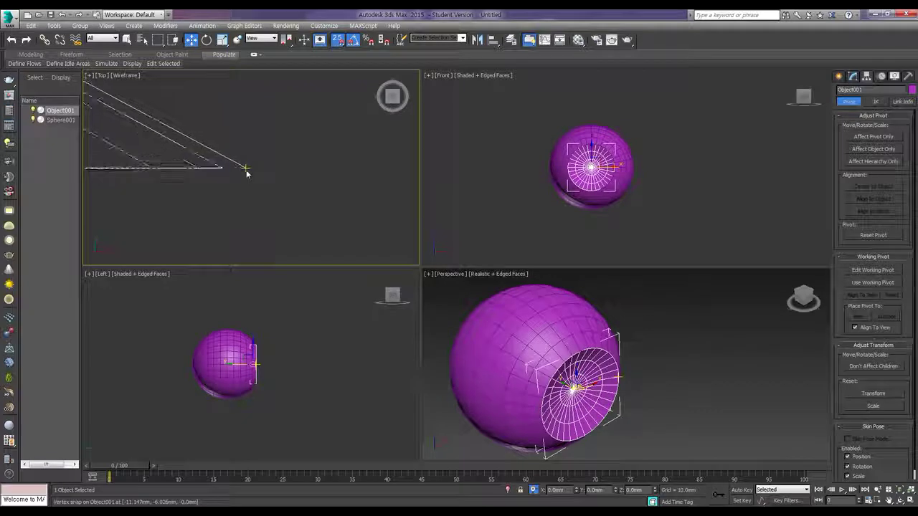
scroll(583, 369, down, 3)
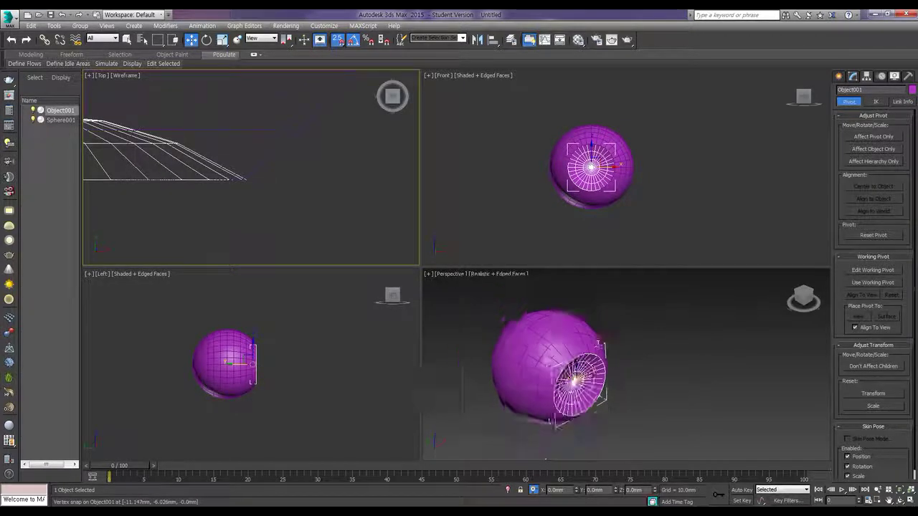
alt+middle_drag(583, 369, 633, 364)
alt+middle_drag(632, 365, 608, 367)
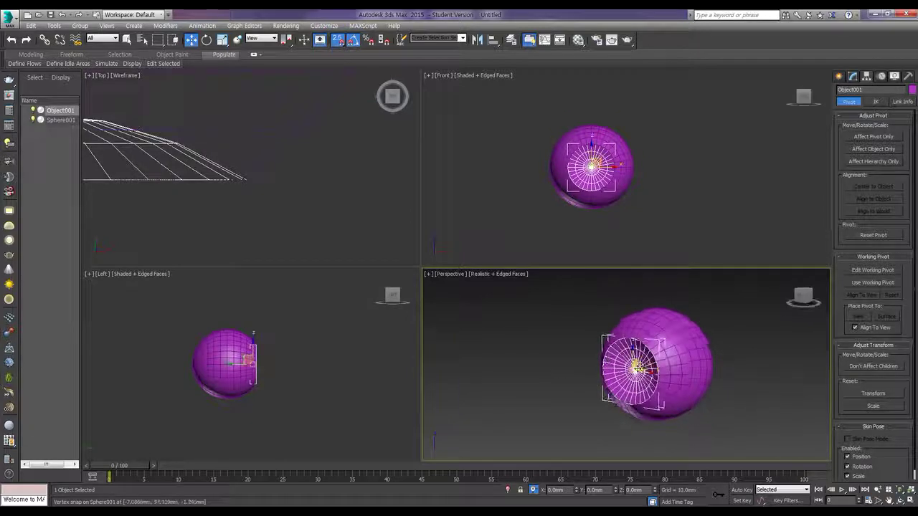
Step: Mirror the inverted cap about the Y axis as a copy with an offset of 0.0 mm
middle_drag(189, 173, 339, 216)
scroll(338, 215, down, 3)
middle_drag(247, 203, 261, 193)
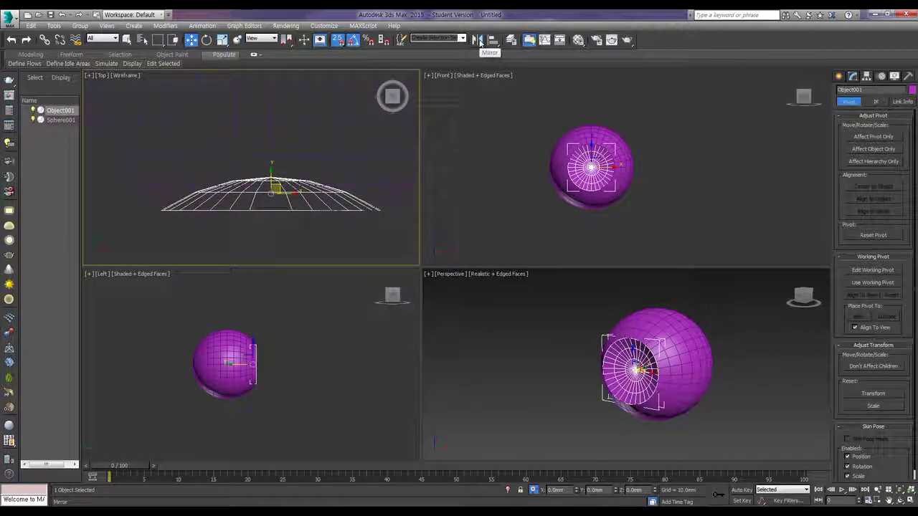
click(479, 41)
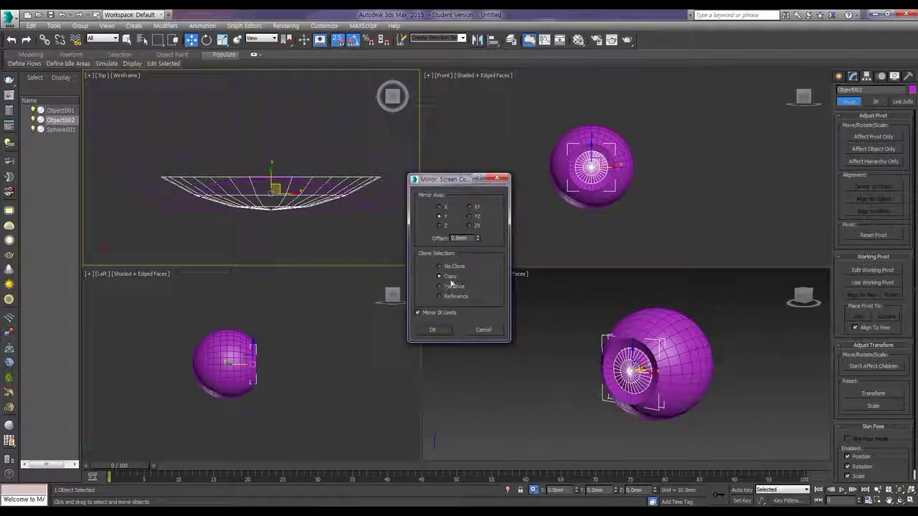
click(436, 330)
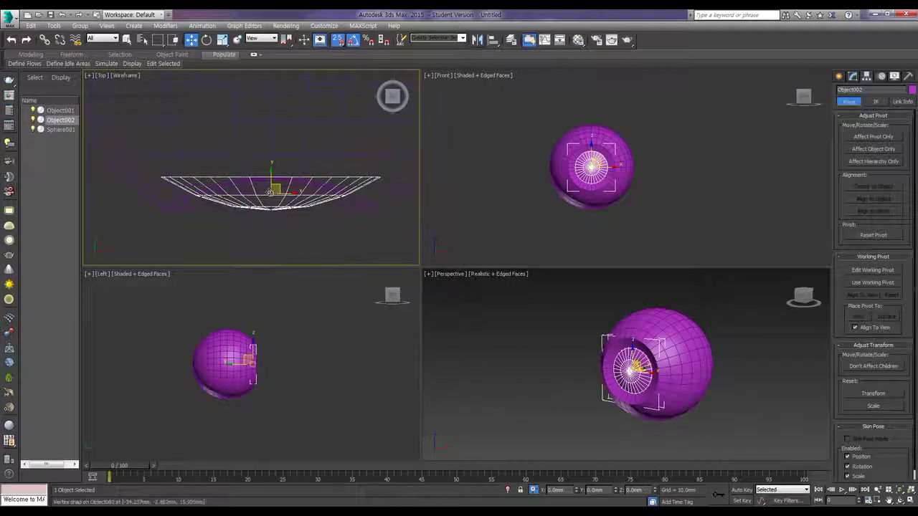
Step: Snap the mirrored cap's rim onto the inner cap's rim to close the sphere's front, then deselect it and turn snapping off
drag(287, 175, 290, 215)
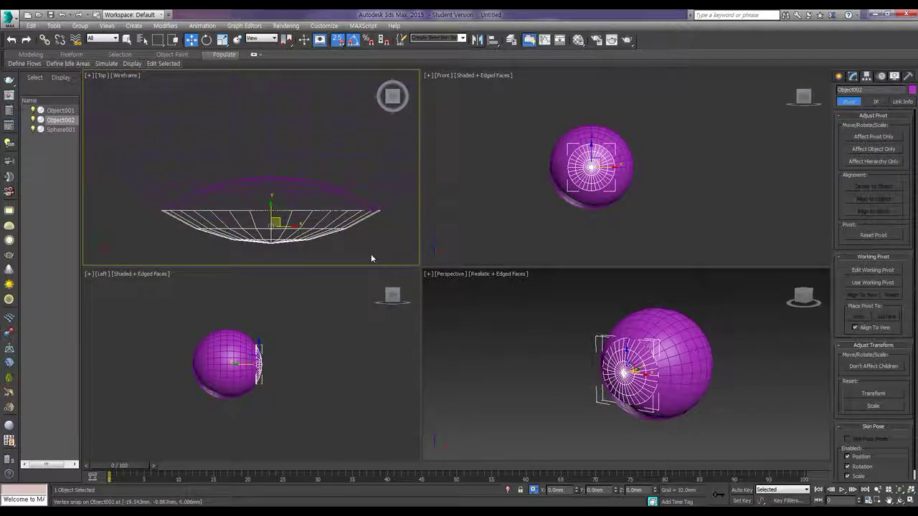
click(585, 254)
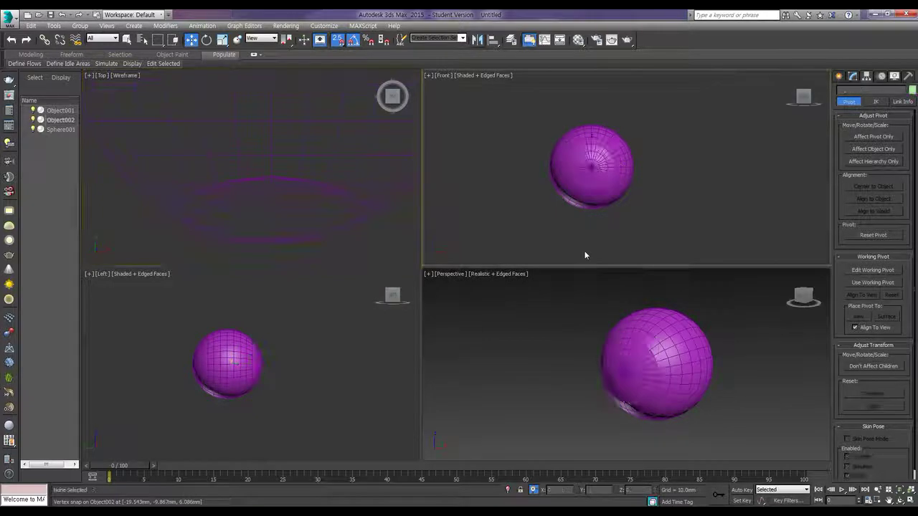
click(339, 42)
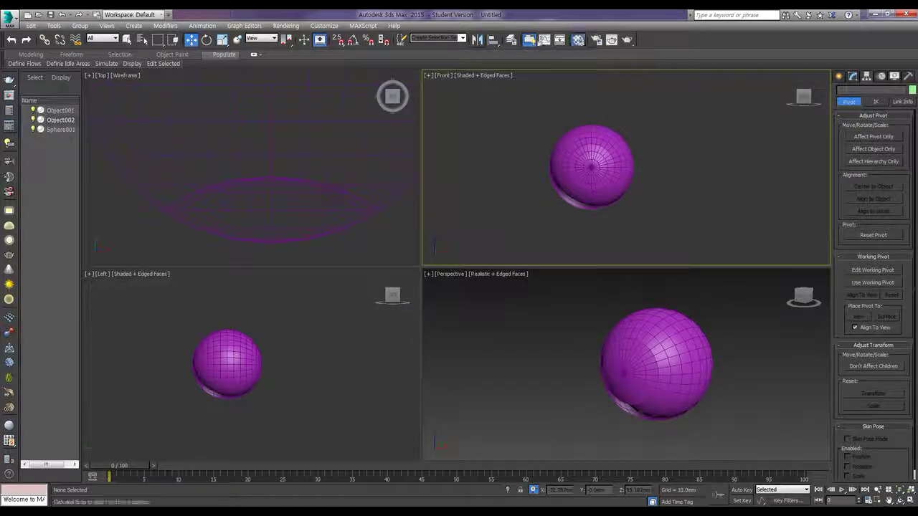
Step: Open the Material Editor and reset all of its material slots
click(578, 40)
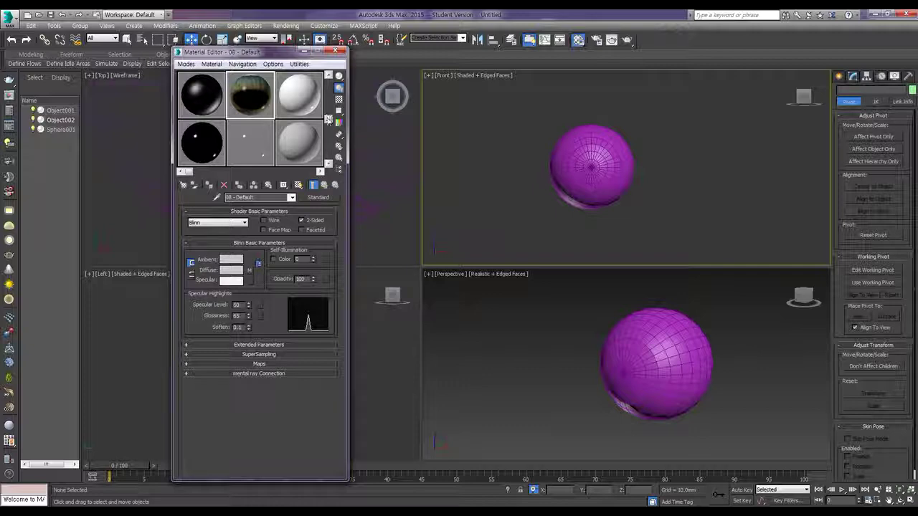
scroll(328, 119, up, 1)
click(299, 64)
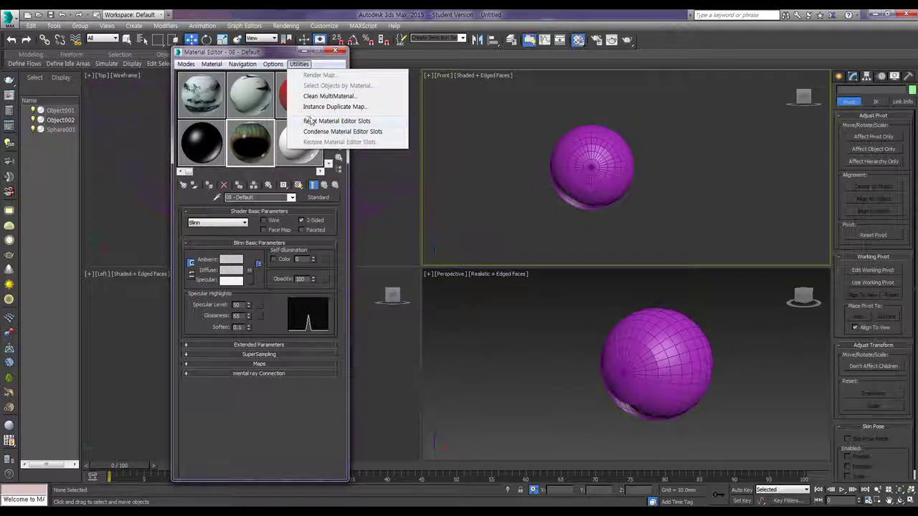
click(319, 120)
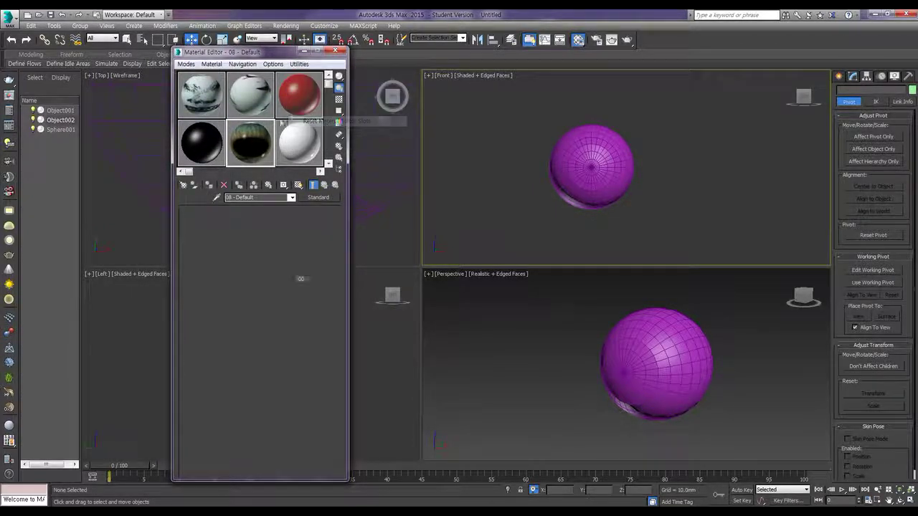
Step: Set the diffuse color of the first material slot to pure white
click(200, 104)
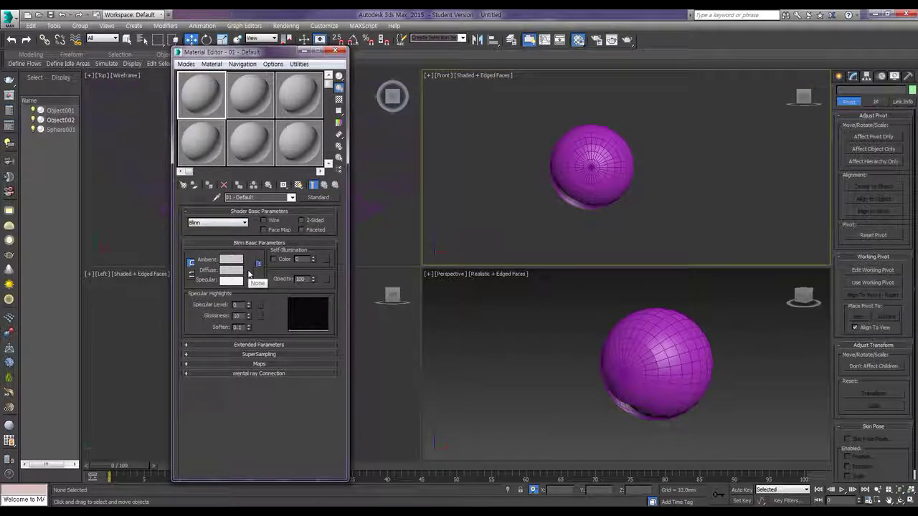
click(231, 270)
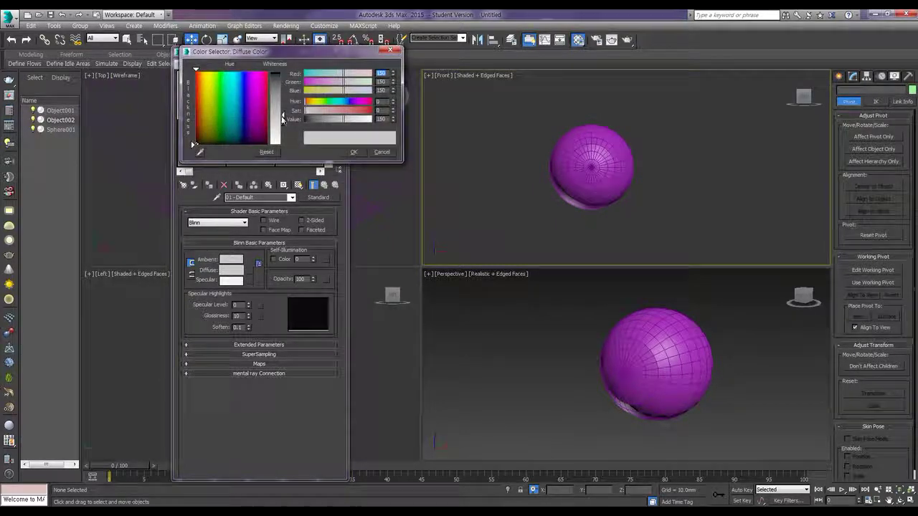
drag(284, 119, 281, 147)
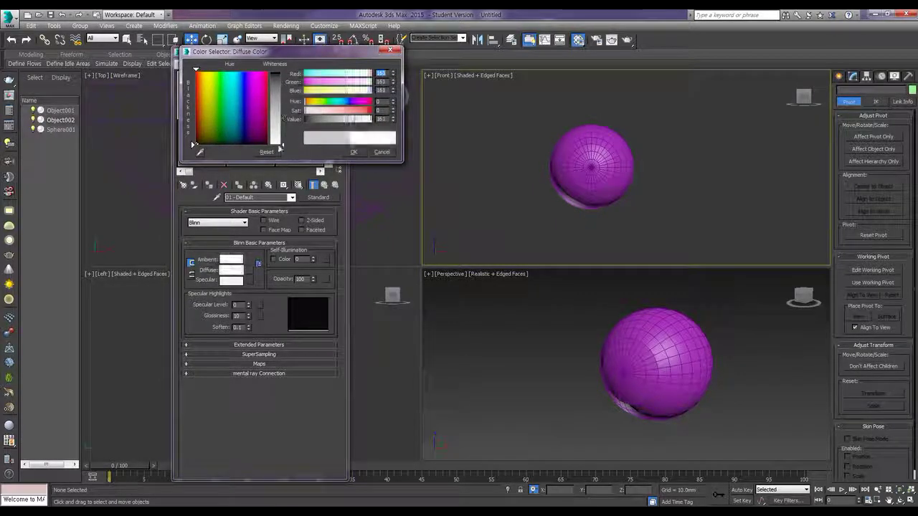
click(352, 153)
Step: Set the white material's specular level to 240 and glossiness to 80
text(24)
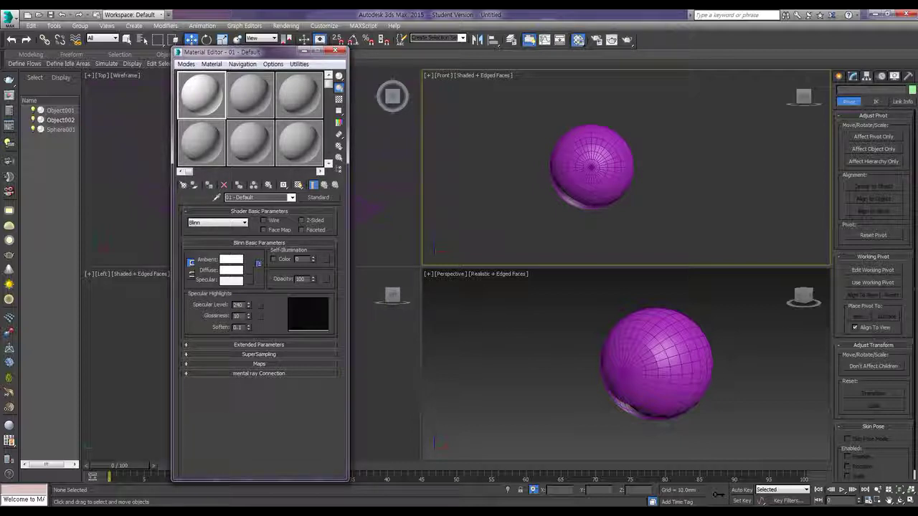
text(0)
key(Return)
key(Tab)
text(8)
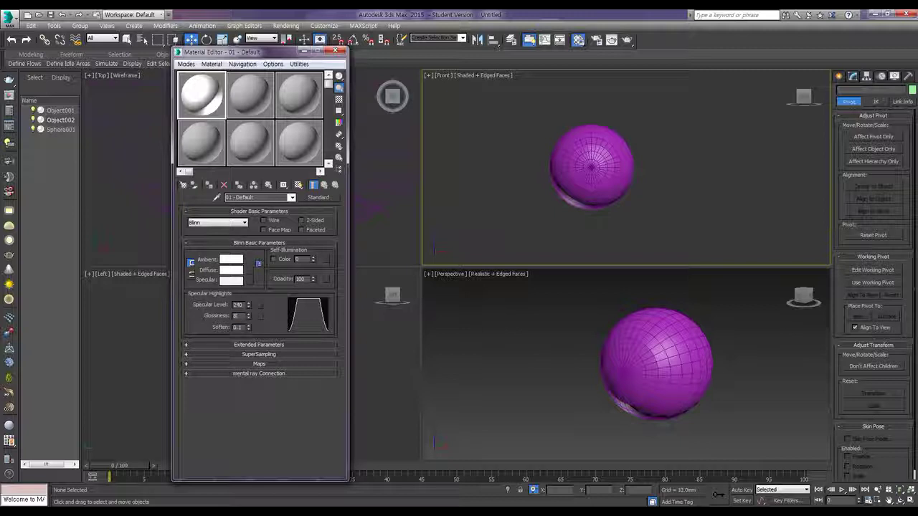
text(0)
key(Return)
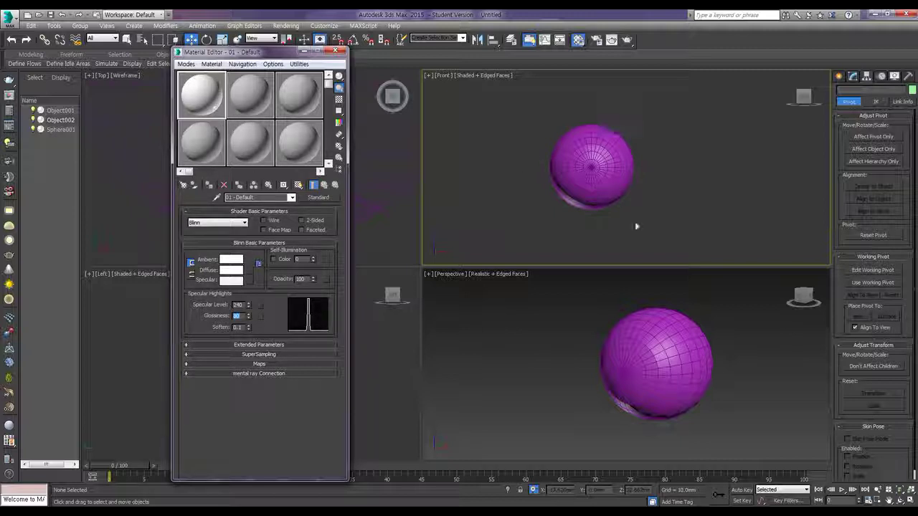
Step: Assign the glossy white material to the main sphere and show it shaded in the viewport, moving the Material Editor off the Top view
click(687, 347)
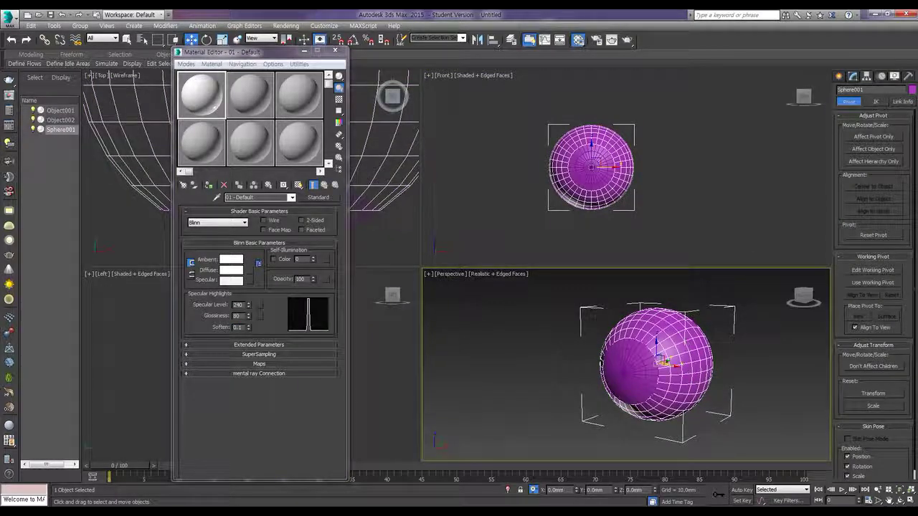
click(208, 186)
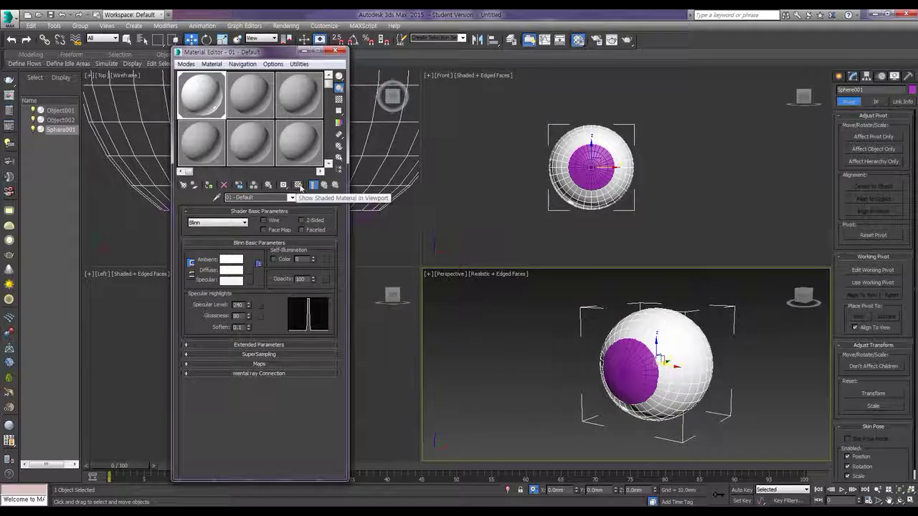
click(300, 188)
drag(280, 54, 537, 56)
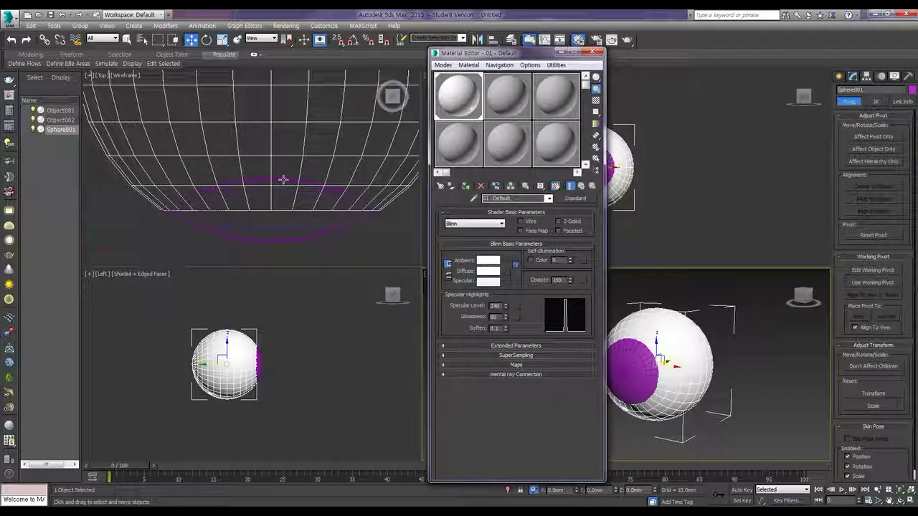
Step: Select the outer cap and give the second material slot a pure white diffuse color and an opacity of 0
click(285, 228)
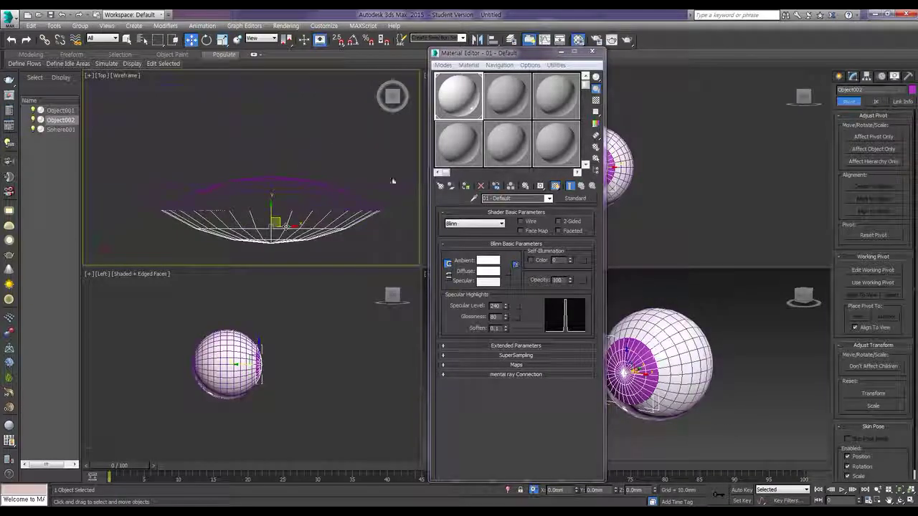
click(507, 96)
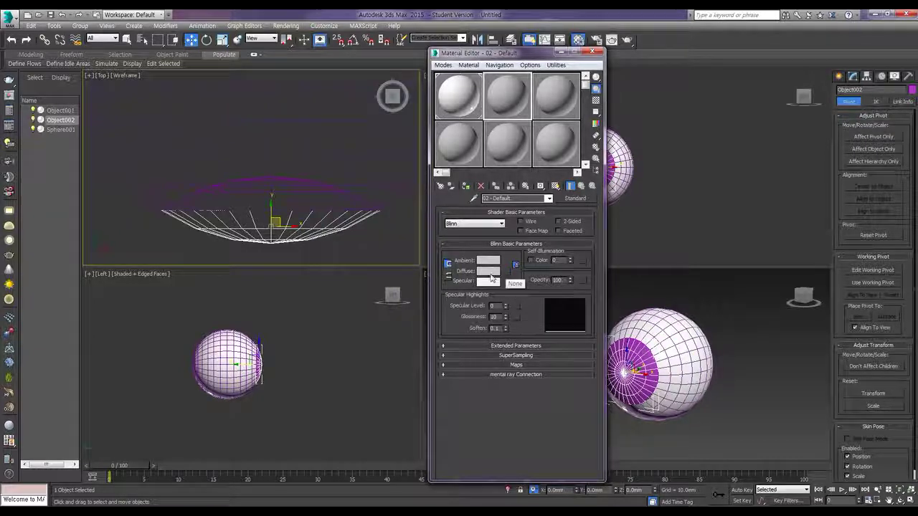
click(489, 271)
drag(283, 116, 294, 147)
click(354, 154)
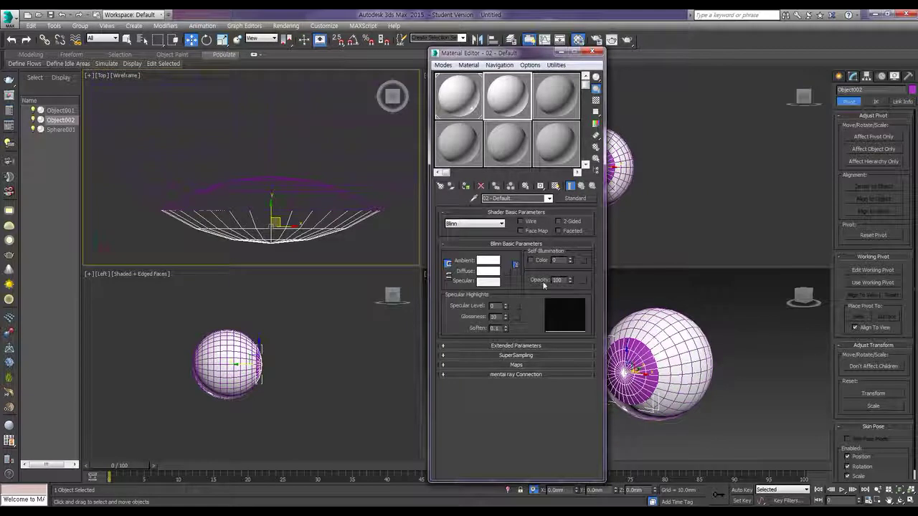
text(0)
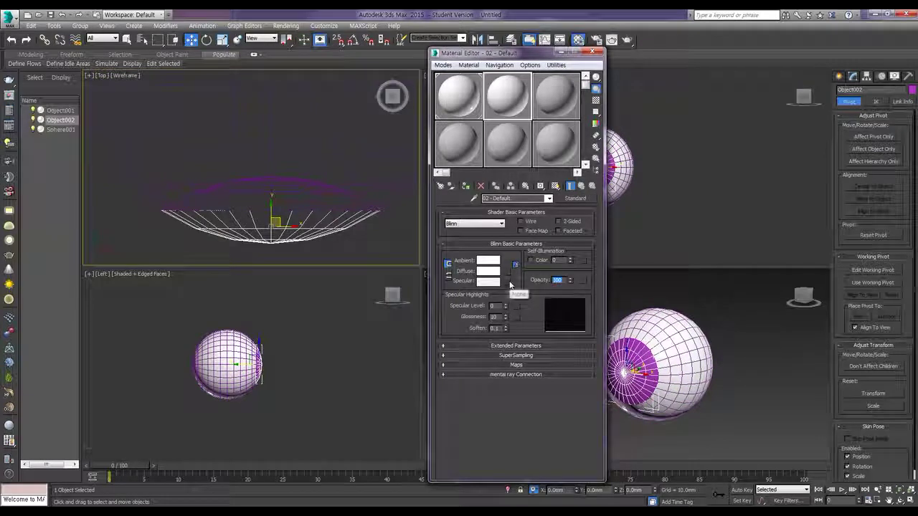
key(Return)
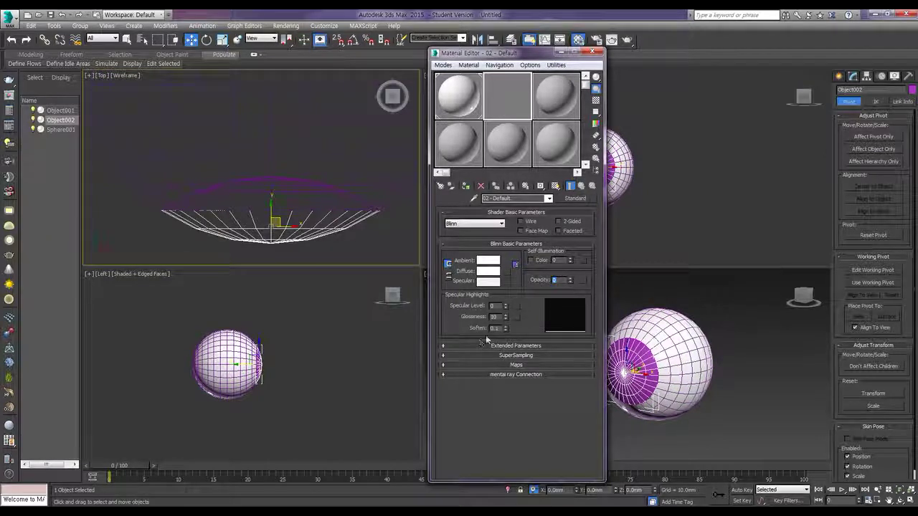
Step: Set the transparent material's specular level to 240 and glossiness to 80
drag(496, 307, 464, 309)
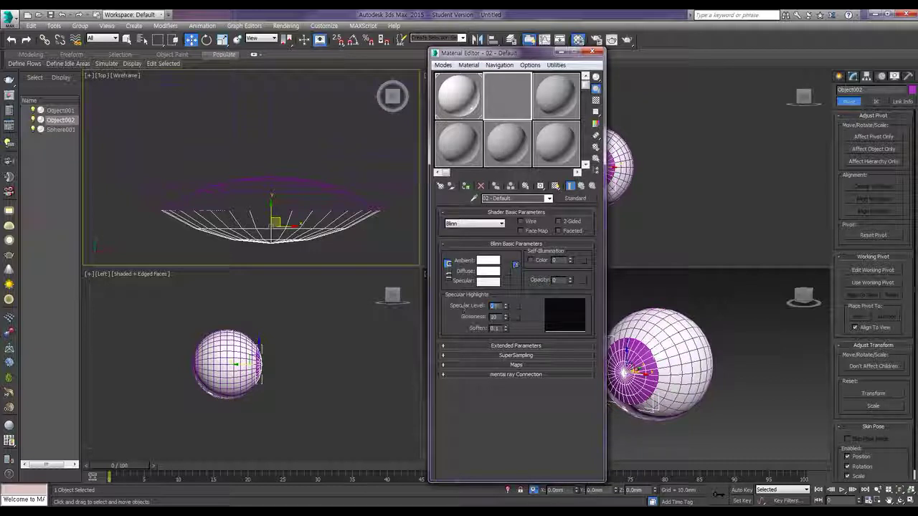
text(240)
key(Return)
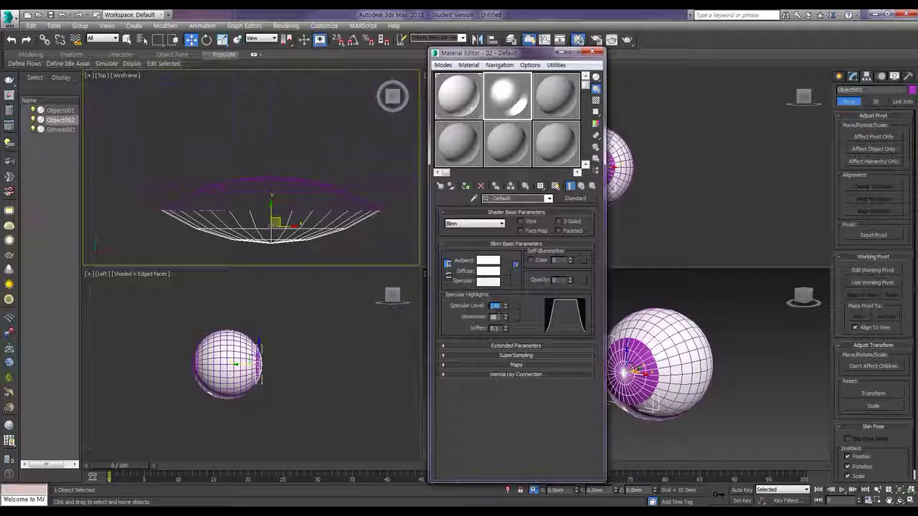
text(80)
key(Return)
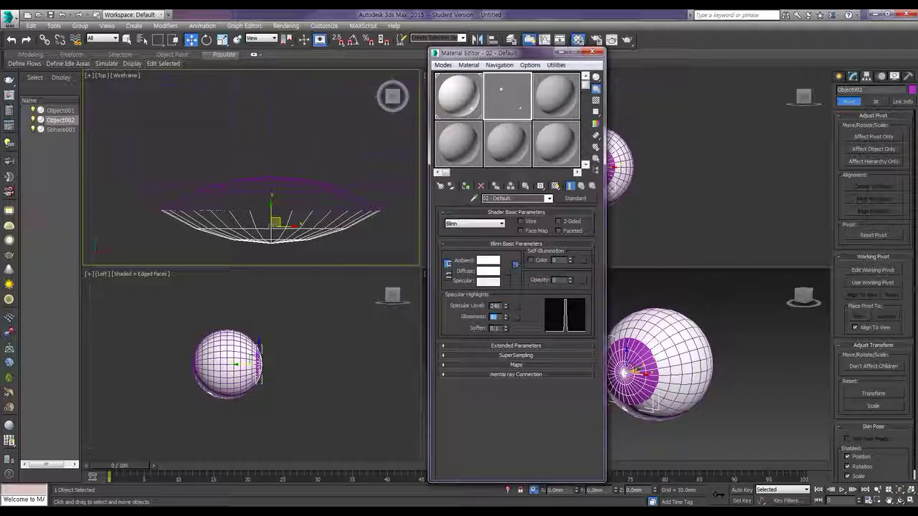
Step: Preview the transparent material on a checkered background, assign it to the outer cap and show it in the viewport
click(595, 101)
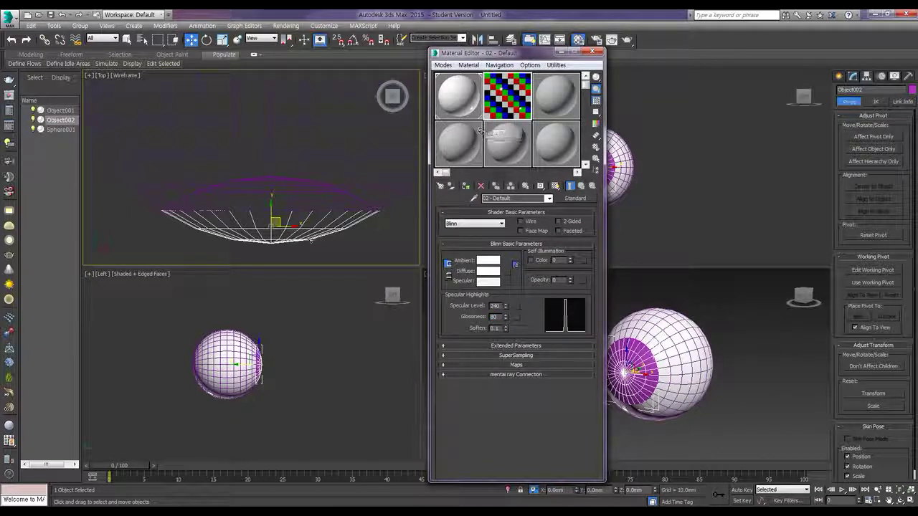
click(466, 188)
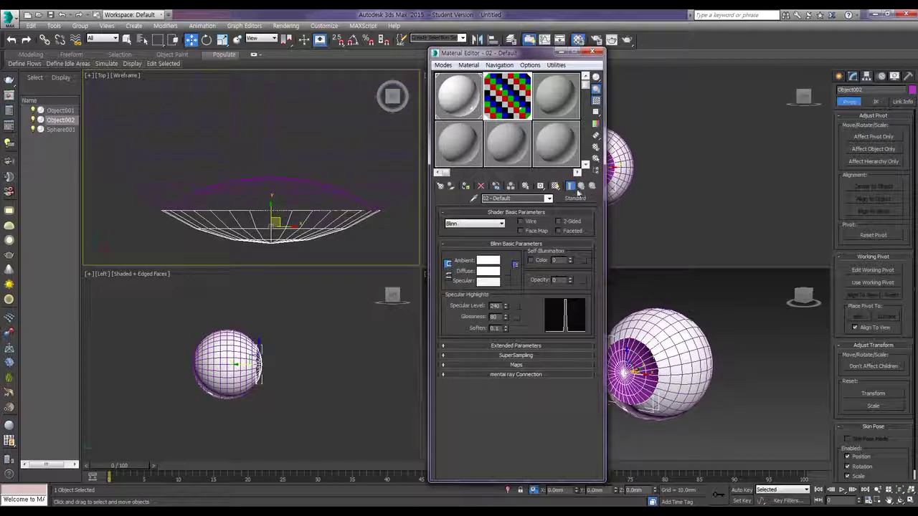
click(556, 186)
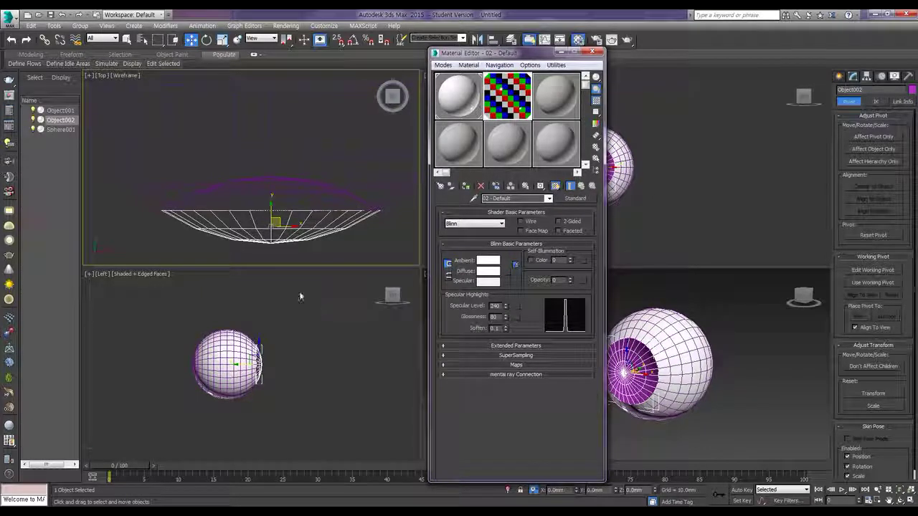
Step: Select the inner cap and load the Eye-Texture2 bitmap as the diffuse map of the third material slot
click(280, 184)
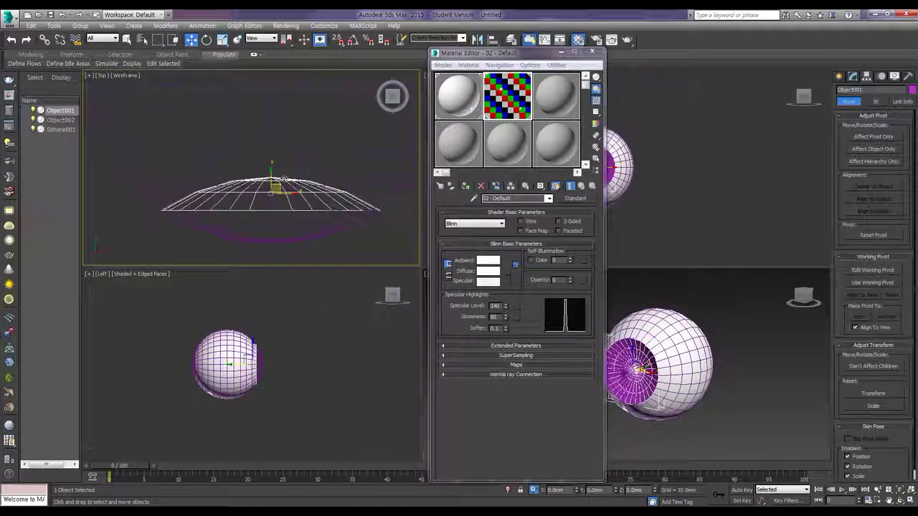
click(556, 96)
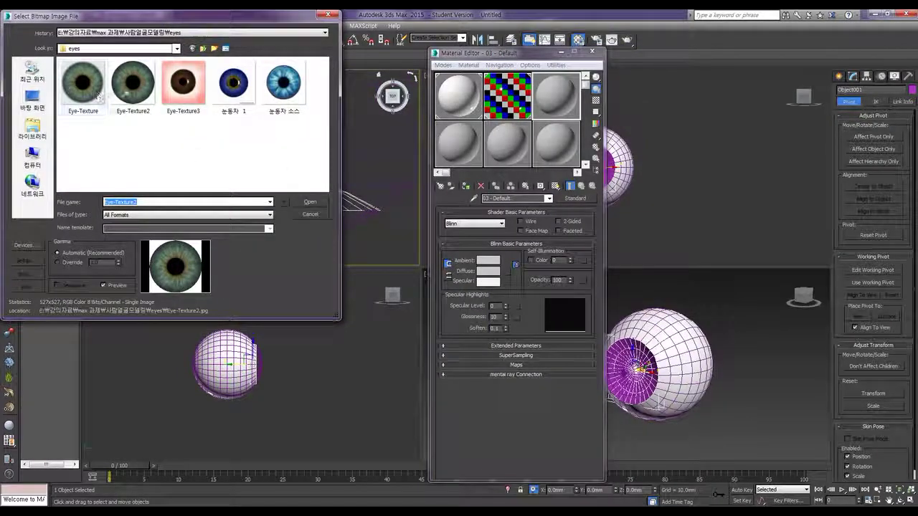
click(133, 82)
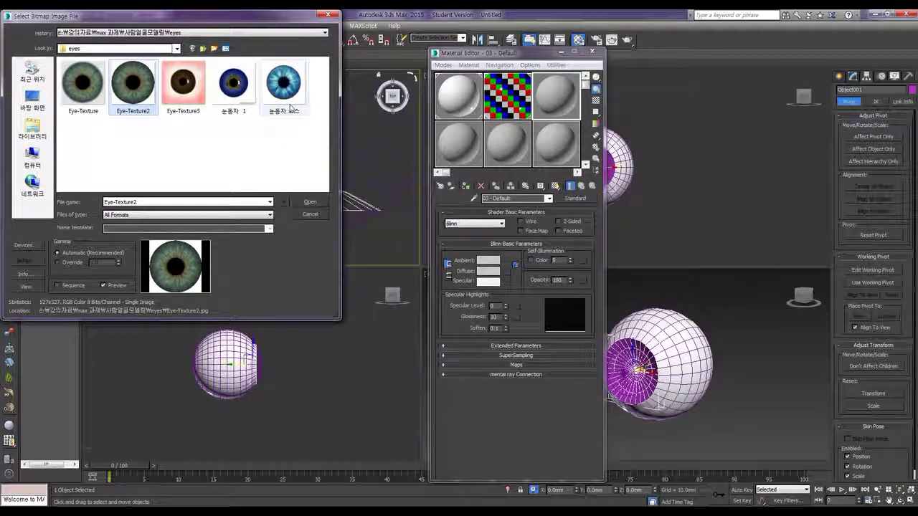
click(309, 203)
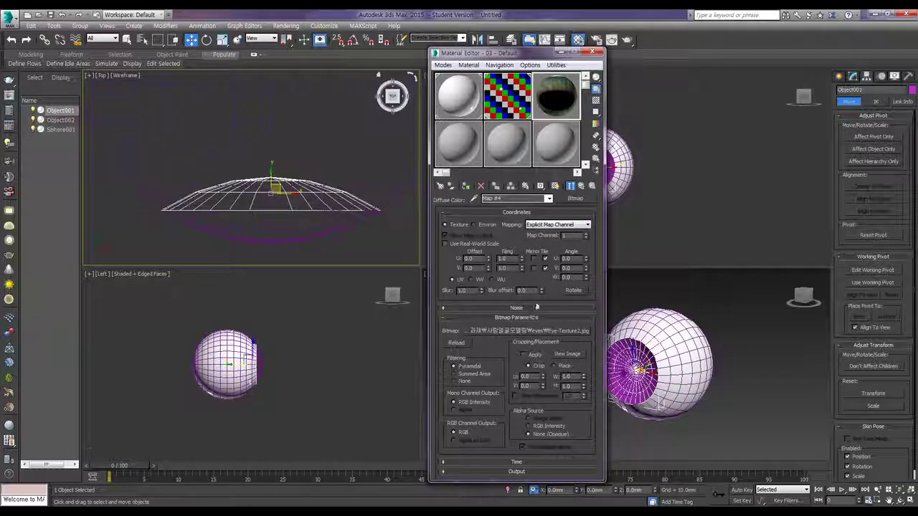
Step: Give the iris material specular level 50, glossiness 60 and 2-Sided shading, and assign it to the inner cap with viewport display on
click(581, 186)
drag(466, 313, 435, 317)
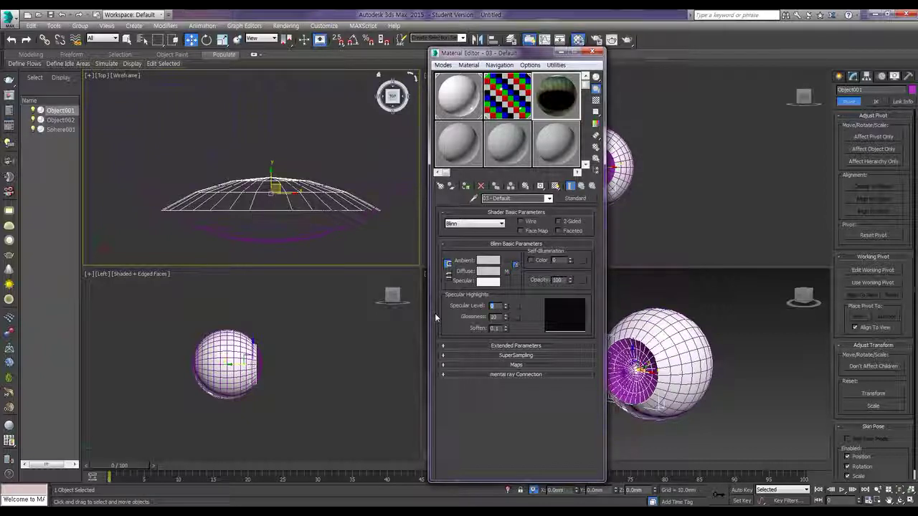
text(50)
key(Return)
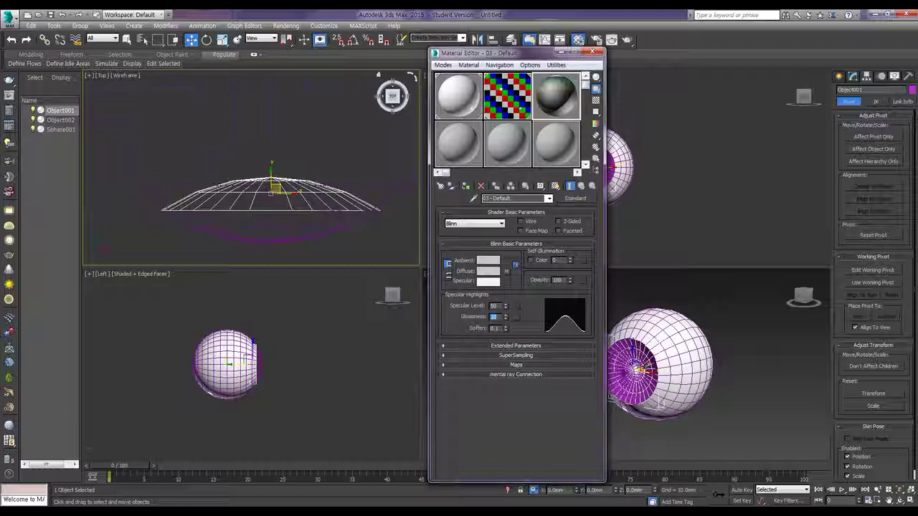
text(60)
key(Return)
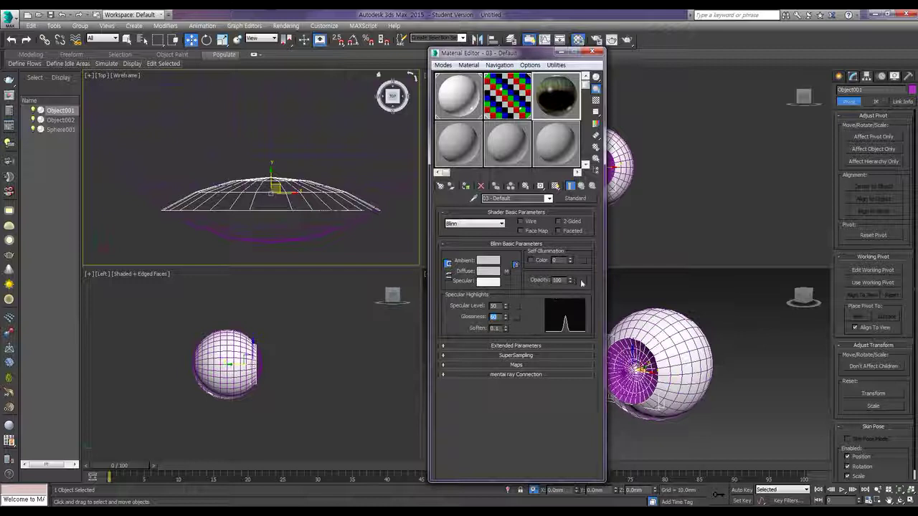
click(558, 223)
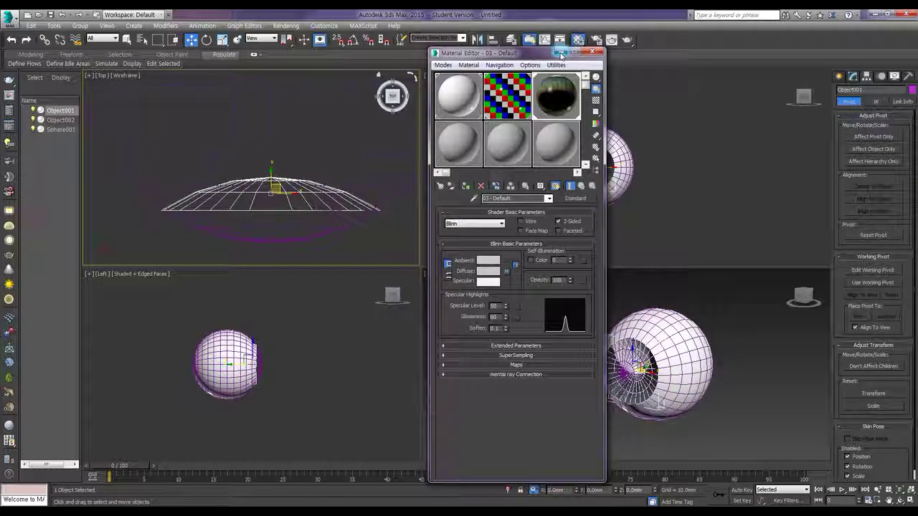
Step: Set the diffuse color of the unused material slot below the white material to black
click(459, 143)
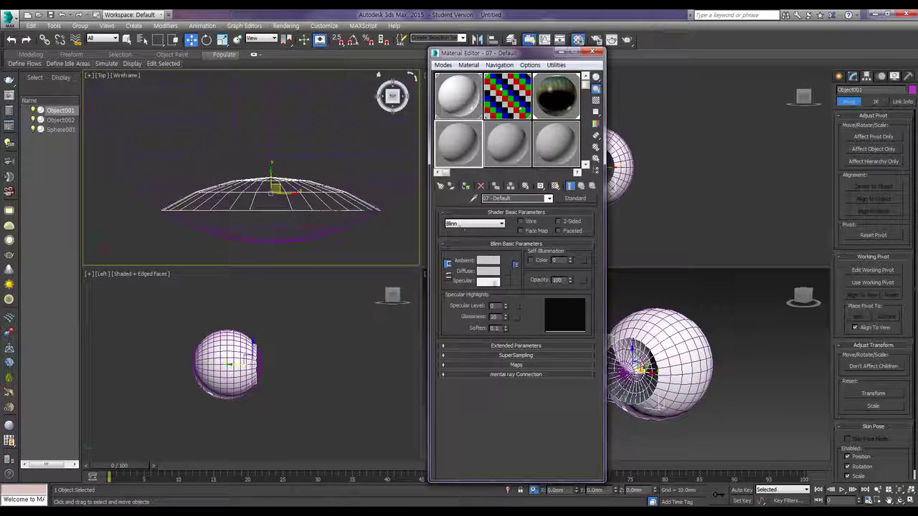
click(489, 271)
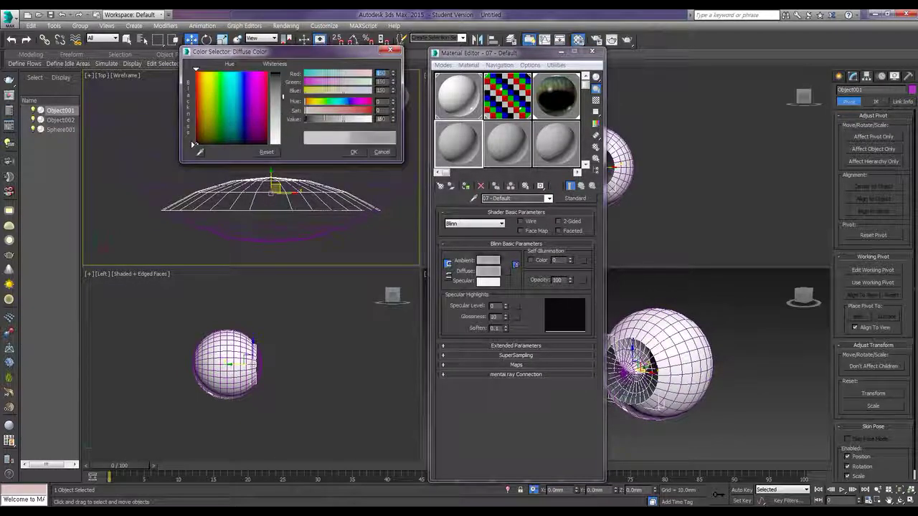
drag(285, 115, 285, 74)
click(354, 152)
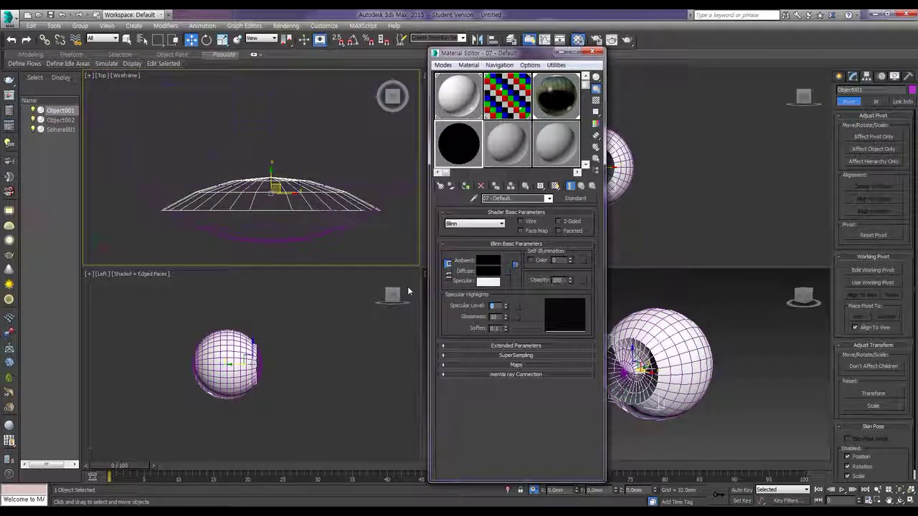
Step: Set the black material's specular level to 220 and glossiness to 60
text(40)
key(Return)
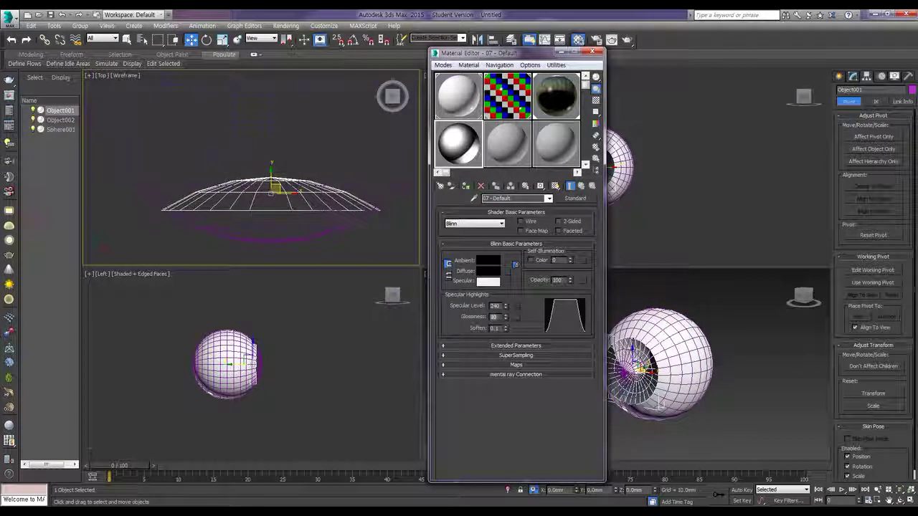
text(80)
key(Return)
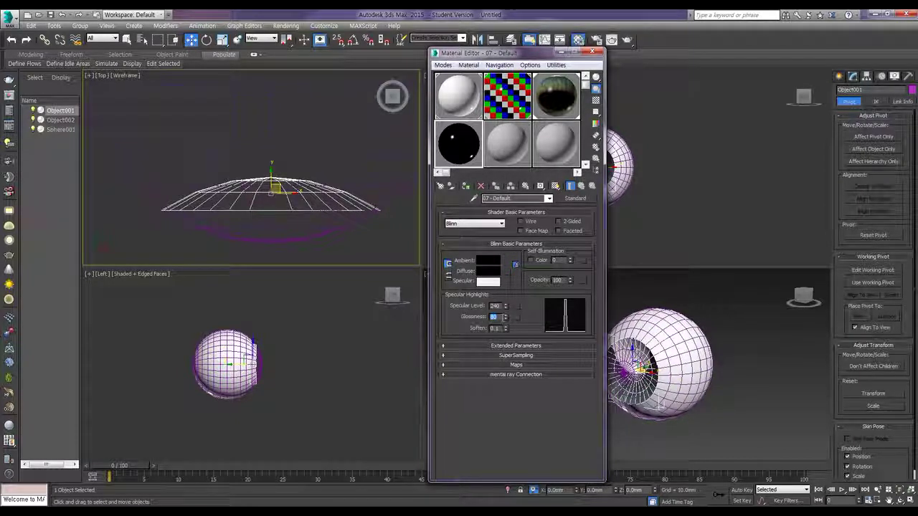
text(60)
key(Return)
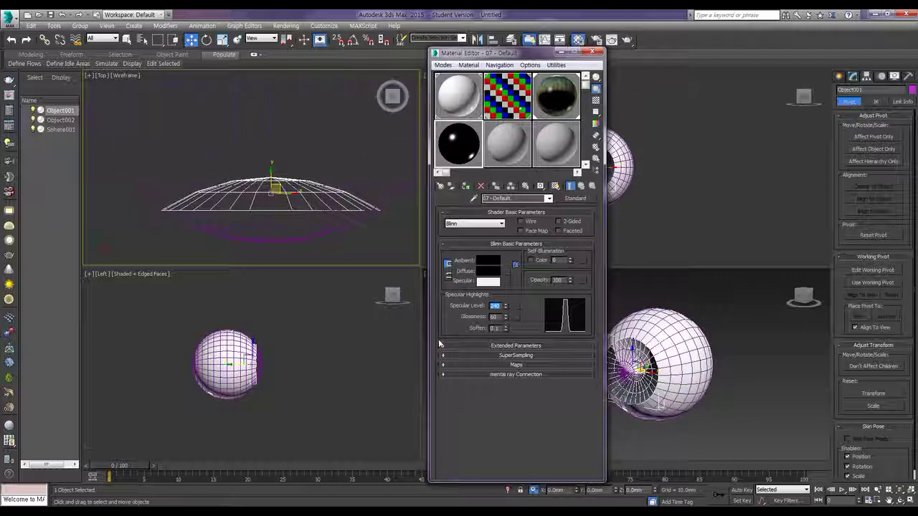
text(2)
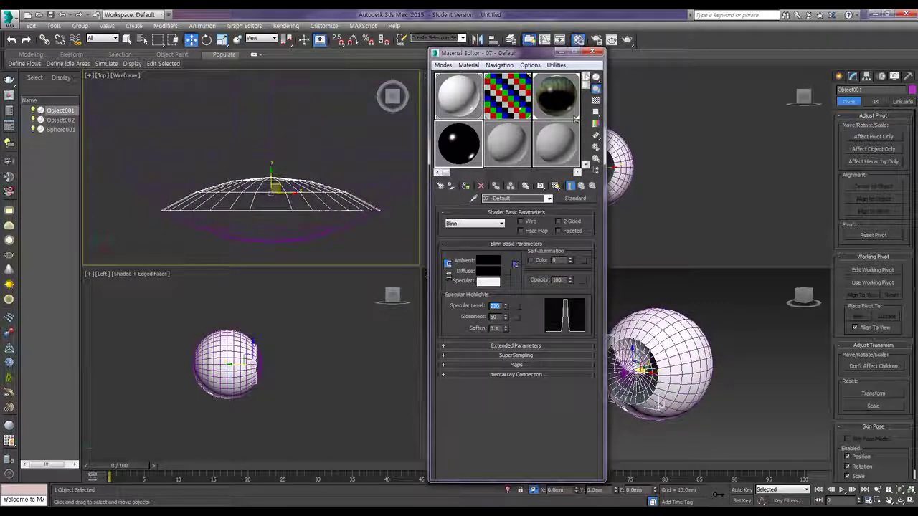
click(328, 211)
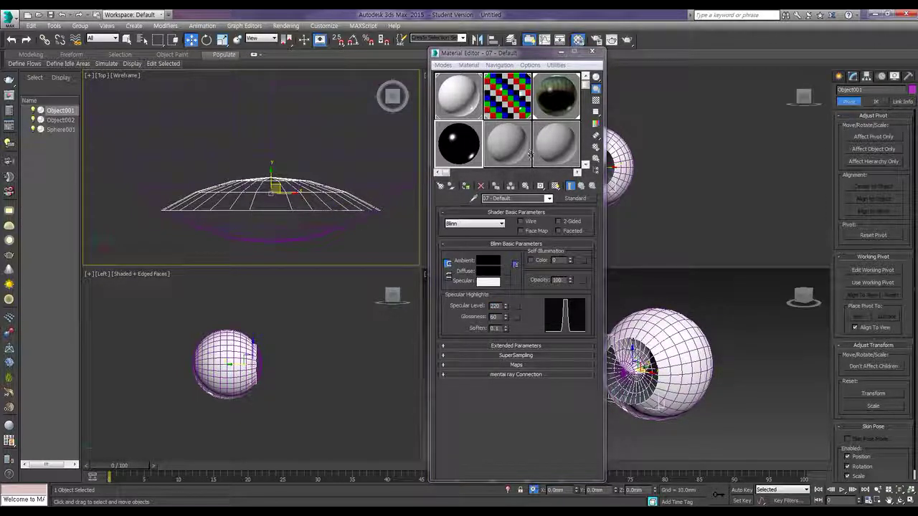
Step: Create a small sphere with a radius of about 4.4 mm just in front of the eye caps in the Top view
drag(521, 53, 643, 51)
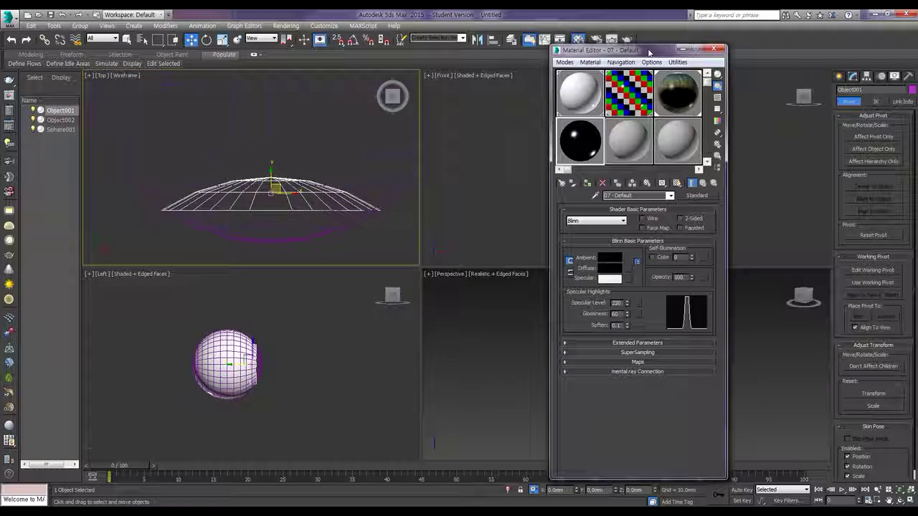
middle_drag(258, 229, 221, 170)
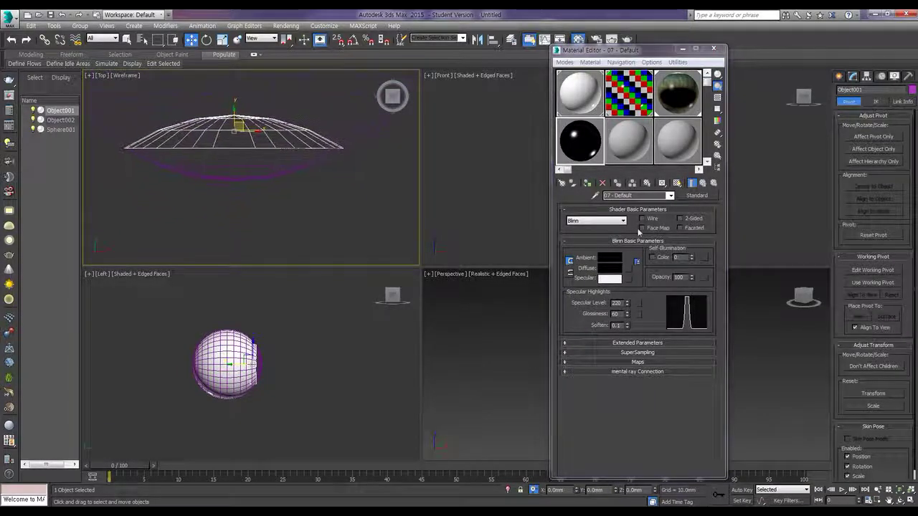
click(840, 76)
click(855, 147)
drag(241, 219, 229, 204)
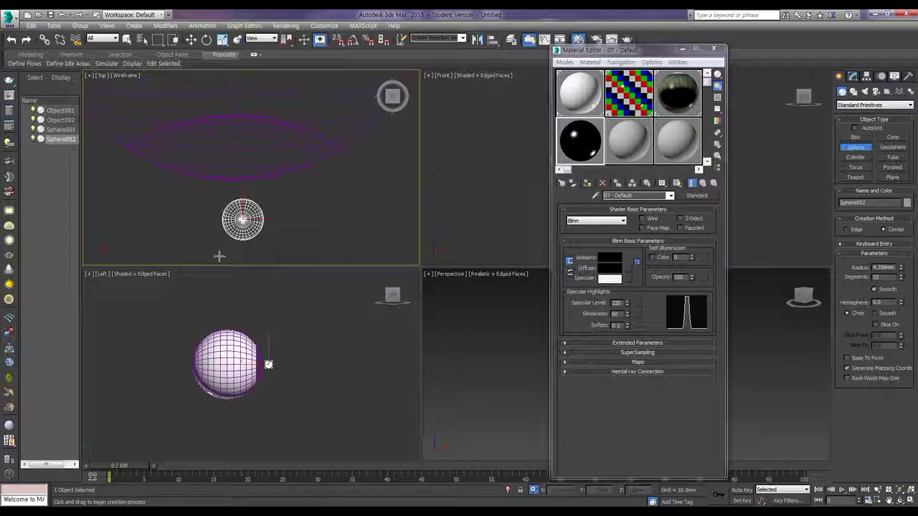
right_click(122, 307)
Step: Align the small sphere to the inner cap, center to center, on the X, Y and Z positions
key(alt+a)
click(224, 125)
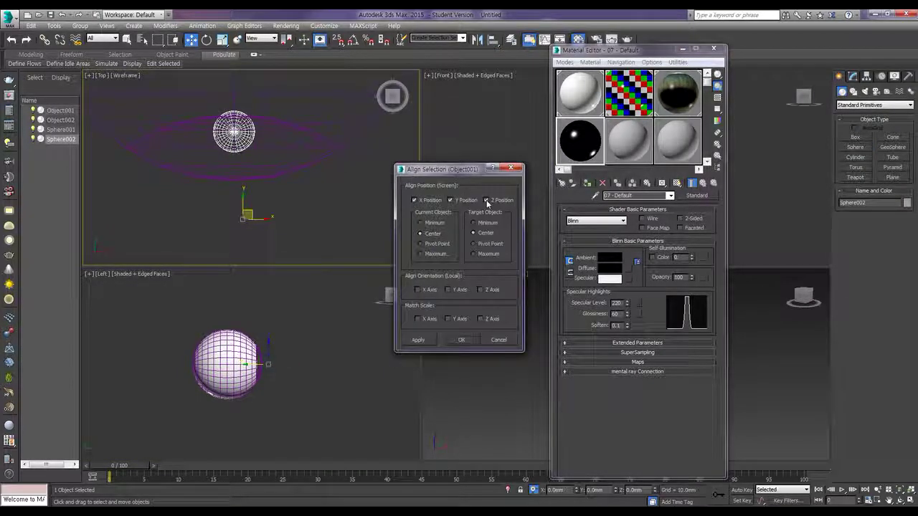
click(463, 342)
Step: Scale the small pupil sphere up uniformly to about twice its size, checking it against the iris in the Front view
click(683, 49)
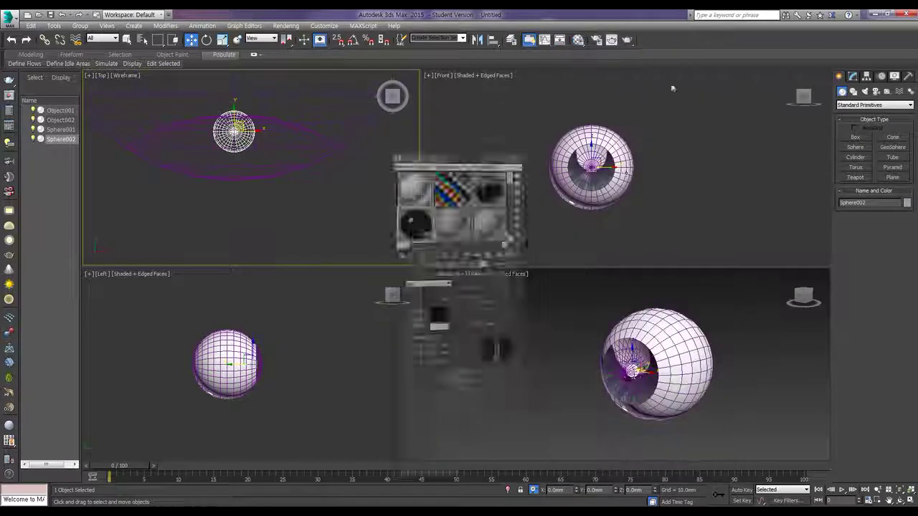
click(592, 166)
scroll(594, 172, up, 10)
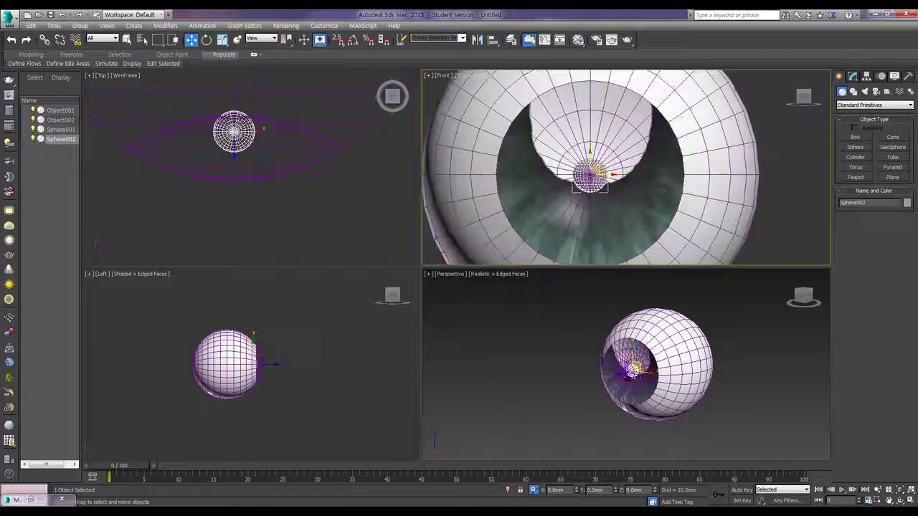
middle_drag(596, 187, 609, 179)
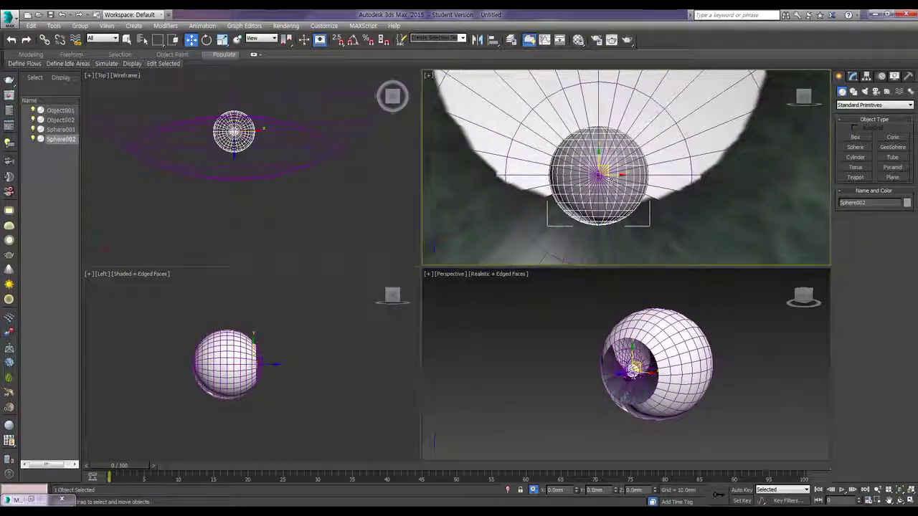
key(r)
drag(599, 167, 604, 120)
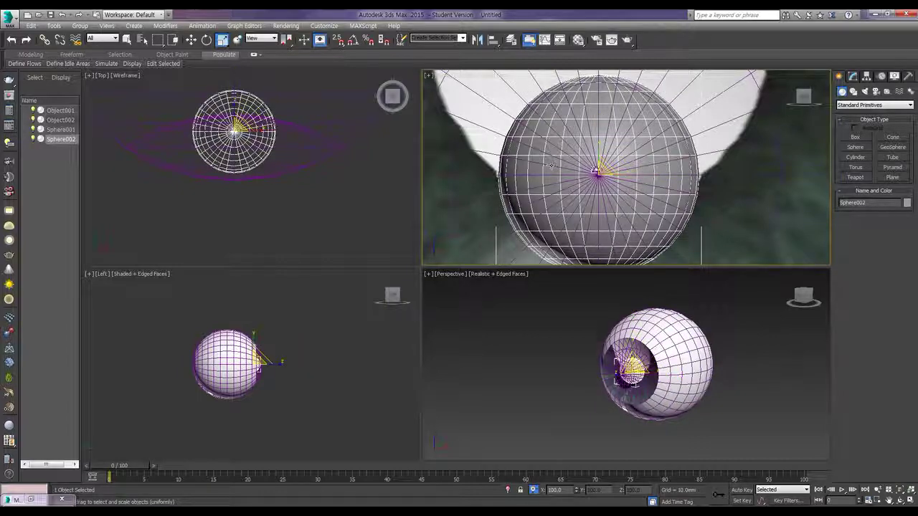
Step: Flatten the pupil sphere along its depth into a thin disc and move it back to the center of the inner cap
click(265, 368)
key(r)
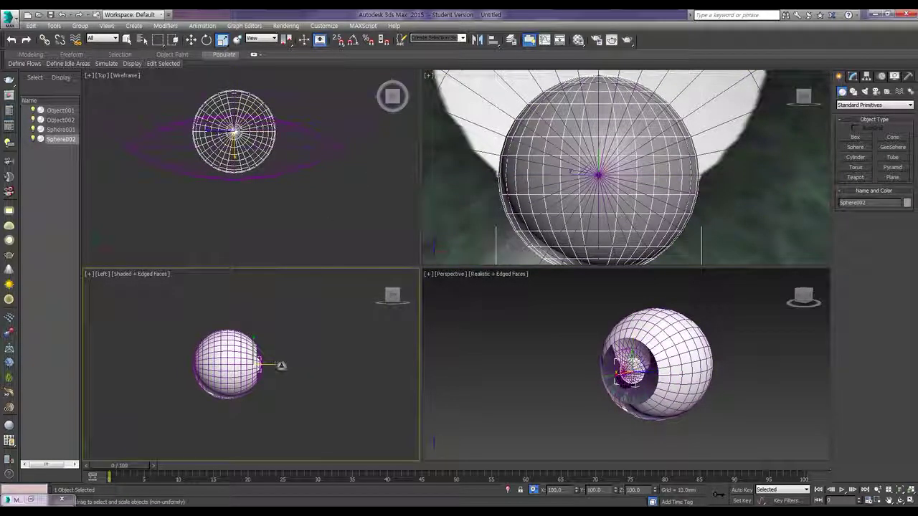
middle_drag(228, 171, 231, 199)
drag(235, 136, 225, 287)
middle_drag(247, 167, 261, 171)
key(w)
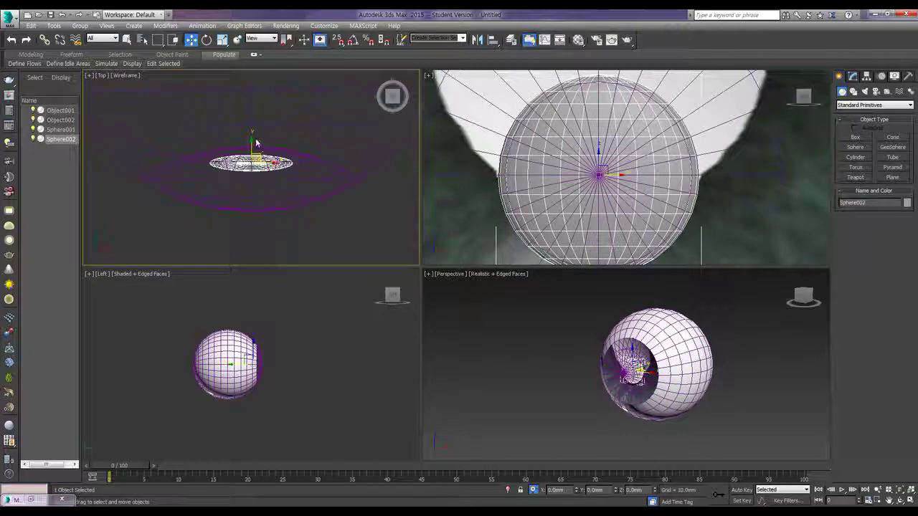
mouse_move(256, 145)
mouse_down()
mouse_move(254, 124)
mouse_move(255, 134)
mouse_up()
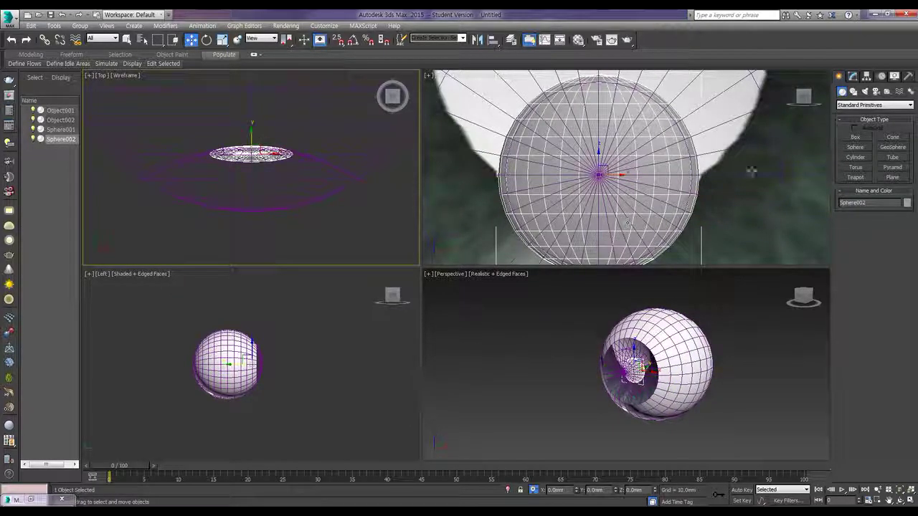
Step: Select the inner cap and apply a UVW Map modifier to it
click(315, 174)
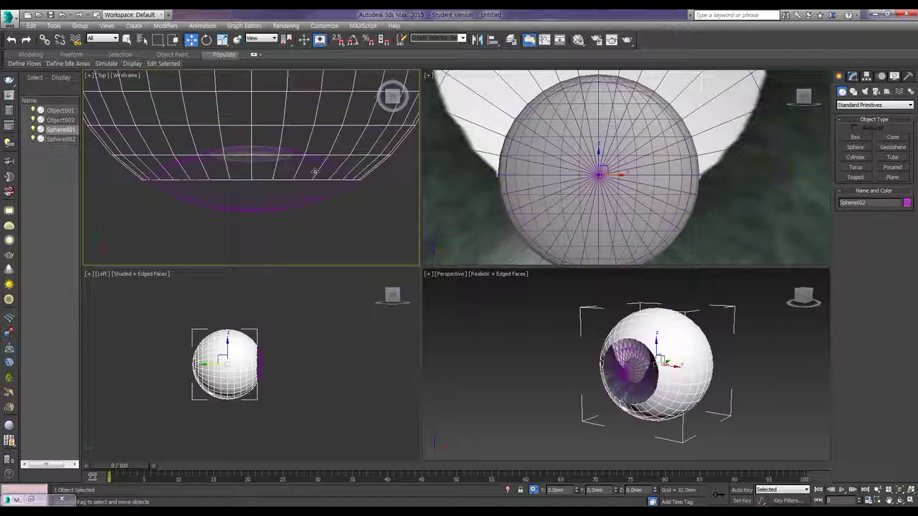
click(315, 170)
click(315, 163)
click(853, 76)
click(865, 103)
key(u)
scroll(869, 155, down, 4)
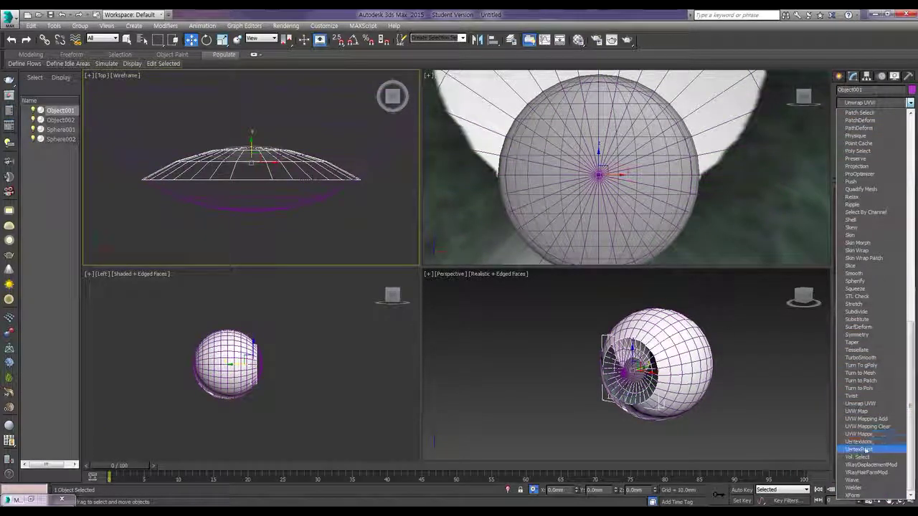
click(860, 411)
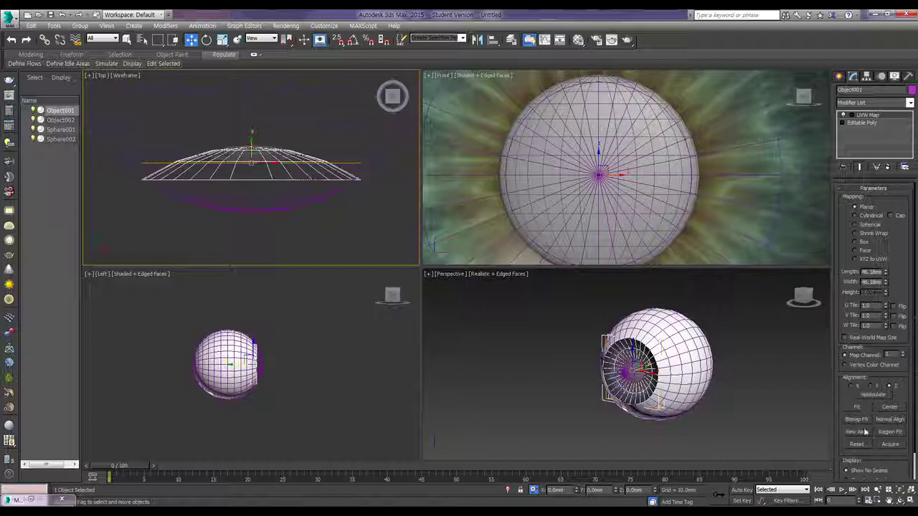
Step: Select the flattened pupil sphere and assign the black glossy material to it with viewport display on
scroll(589, 202, up, 5)
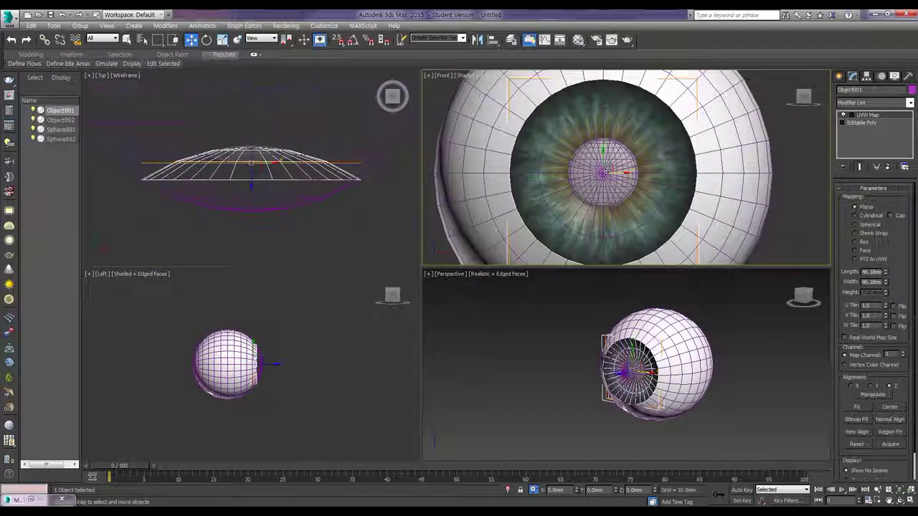
click(611, 159)
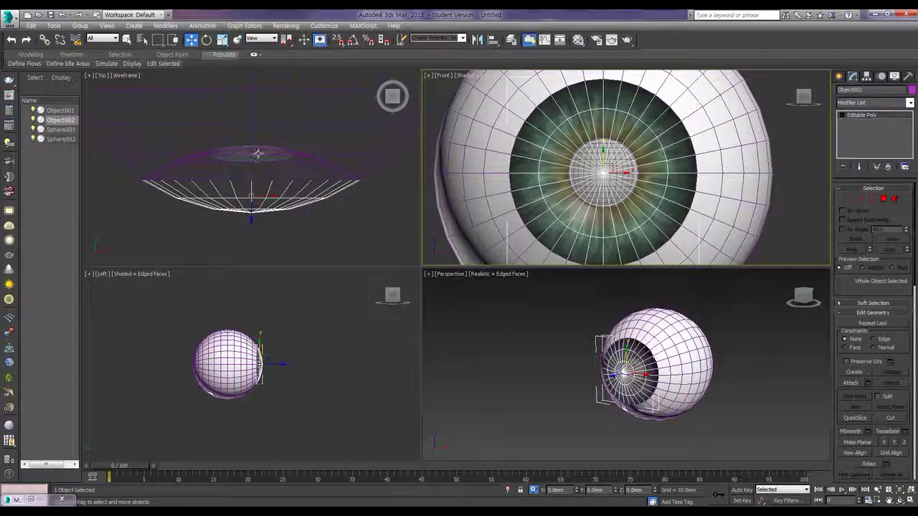
click(257, 154)
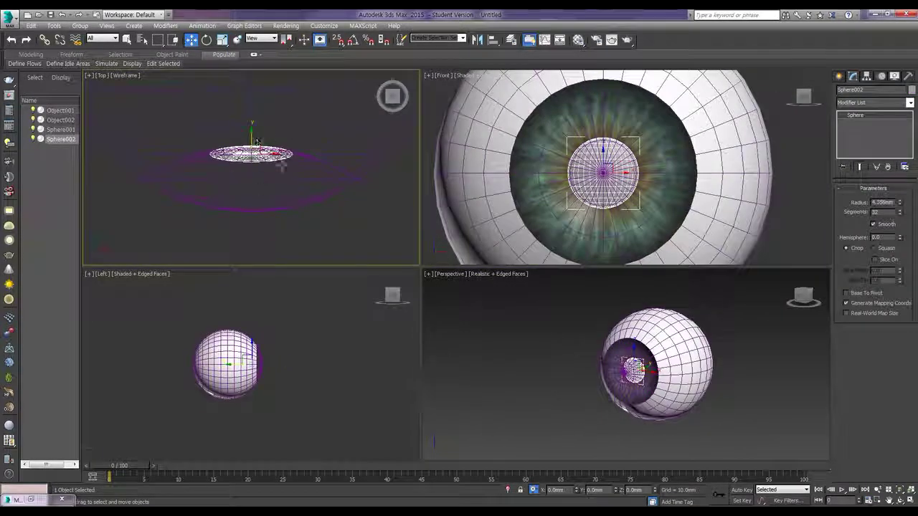
click(33, 500)
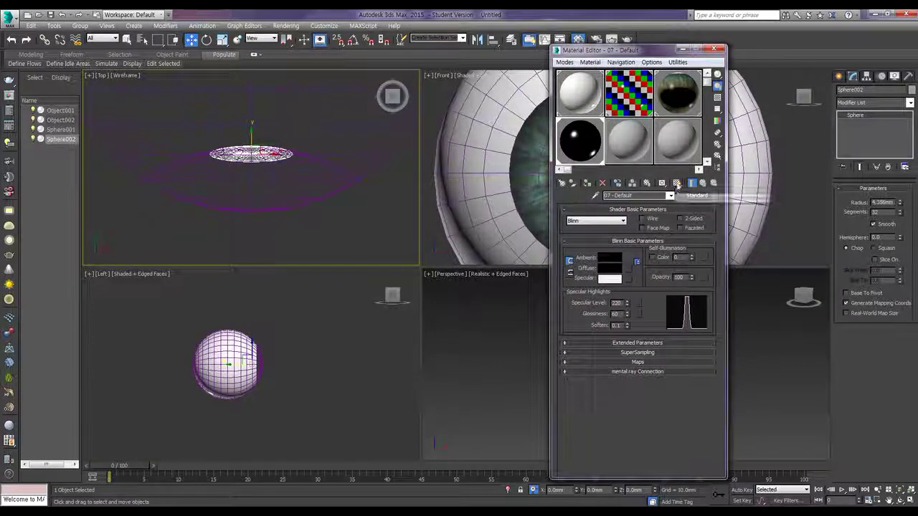
drag(655, 53, 337, 71)
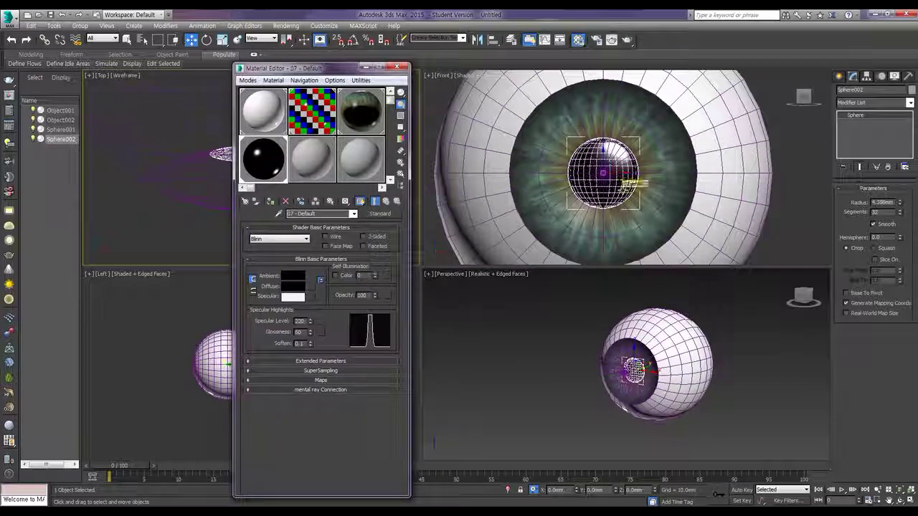
click(624, 185)
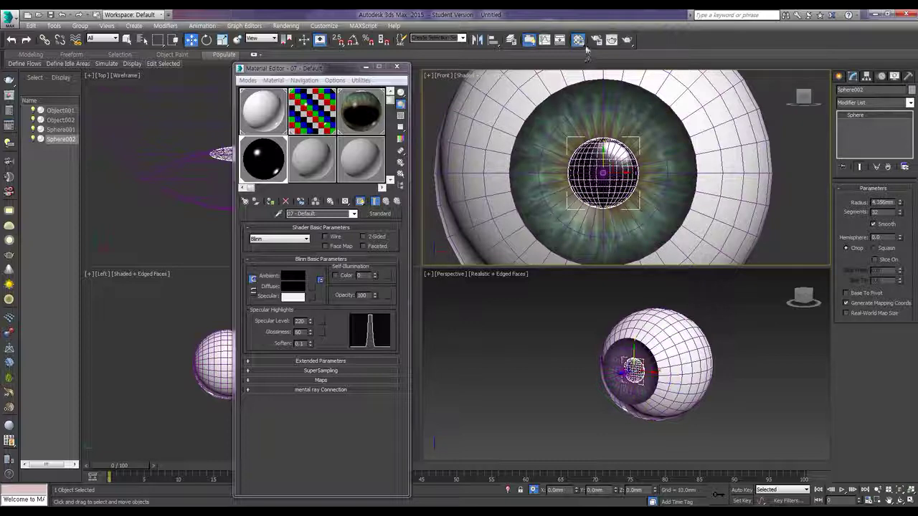
Step: Render the eye from the Front view and from two angles of the Perspective view, and close the render and material windows
click(612, 40)
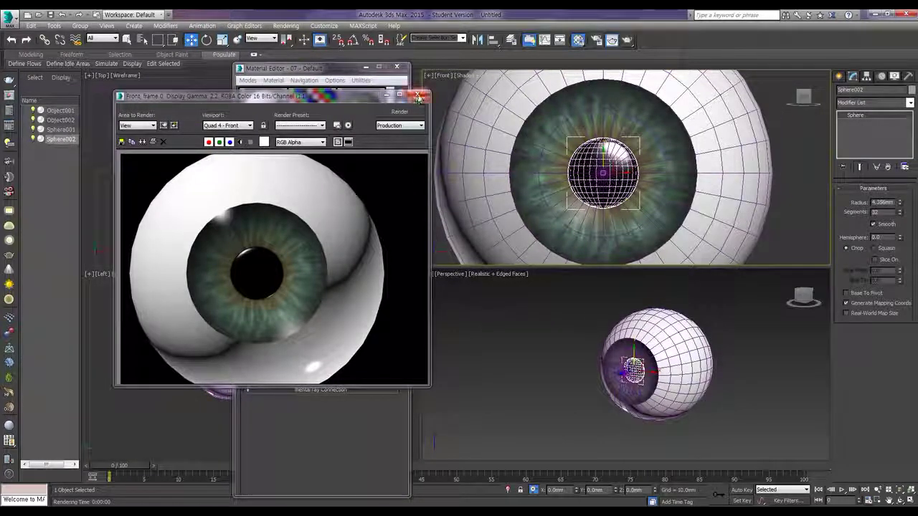
right_click(494, 281)
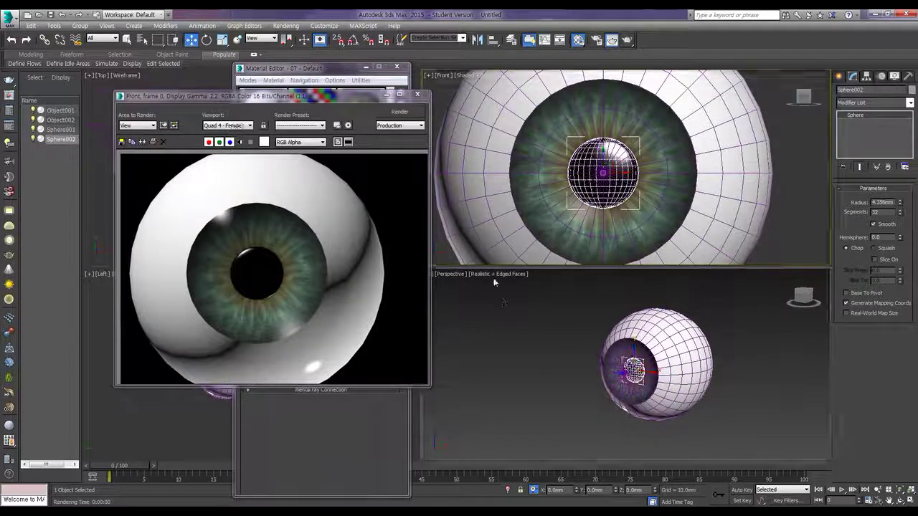
click(411, 113)
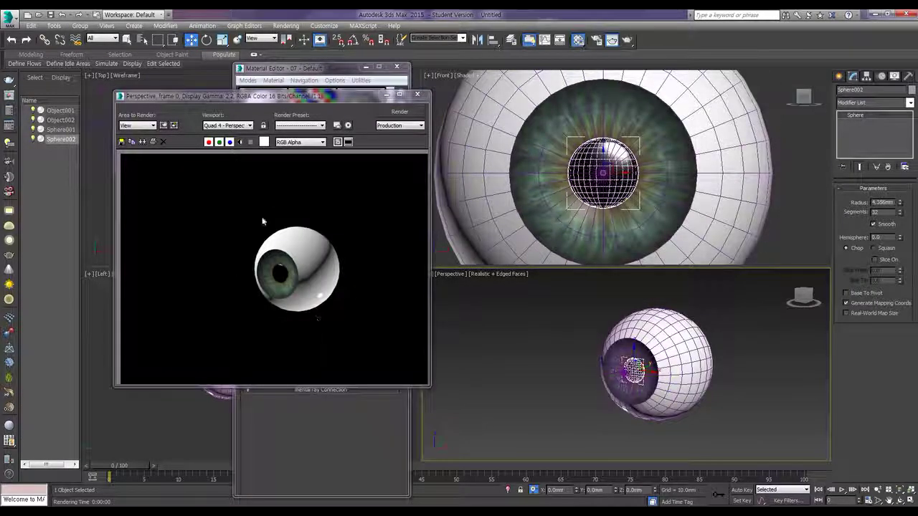
mouse_move(600, 374)
alt+middle_down()
mouse_move(634, 374)
mouse_move(608, 380)
alt+middle_up()
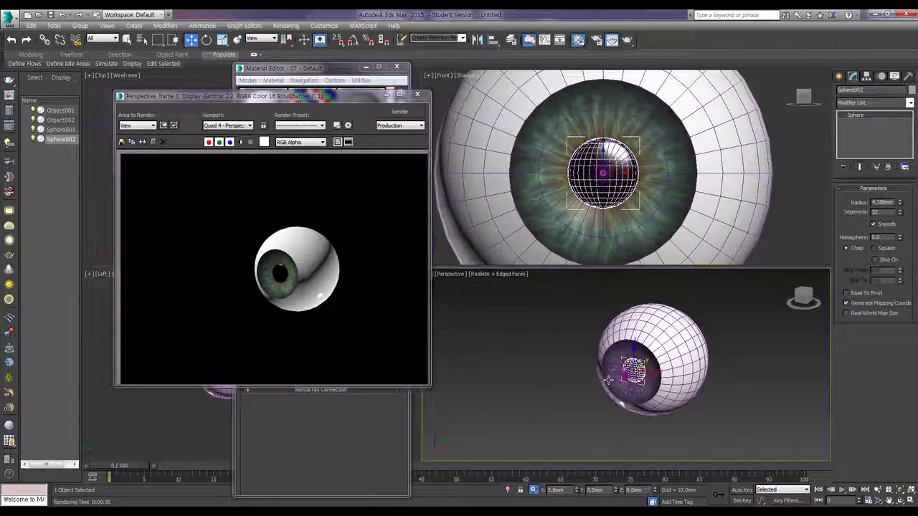
click(400, 113)
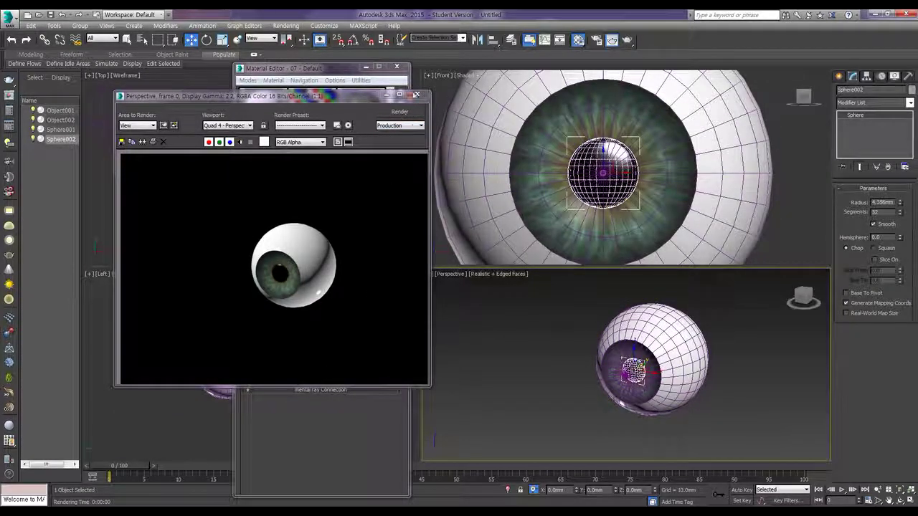
click(416, 94)
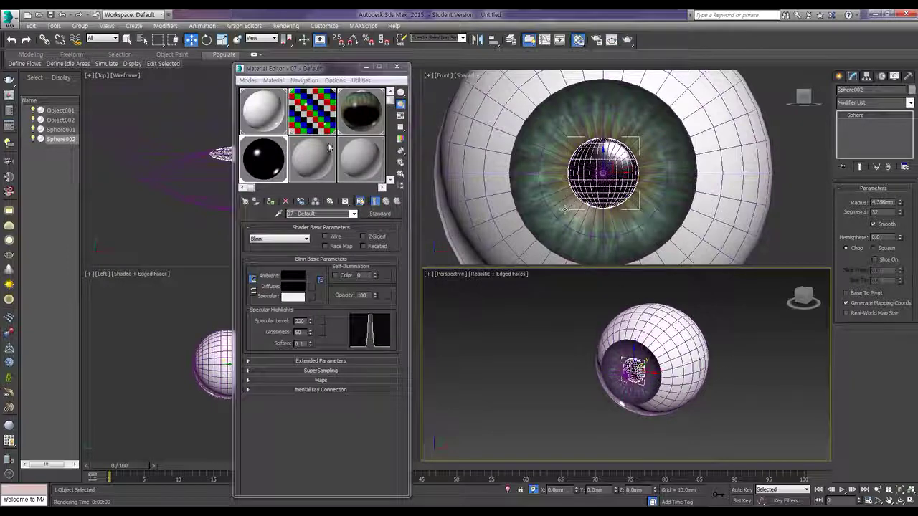
click(366, 68)
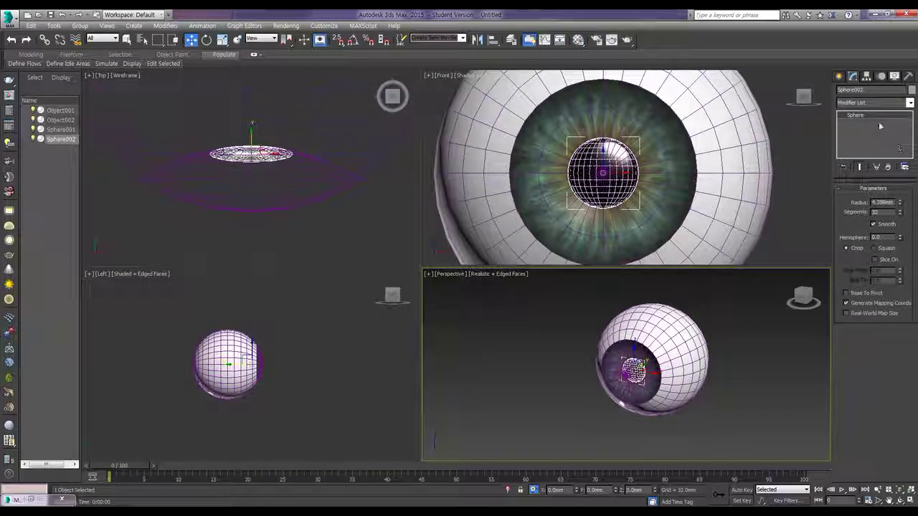
click(895, 76)
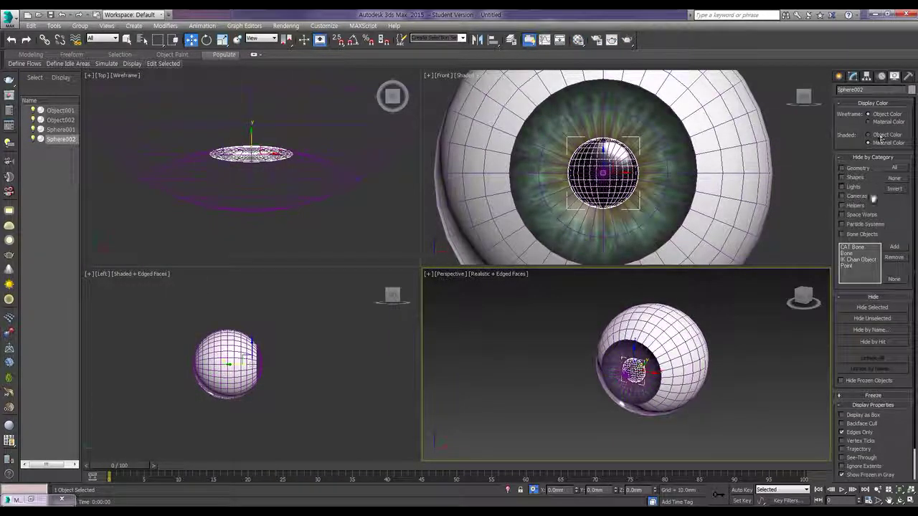
click(882, 77)
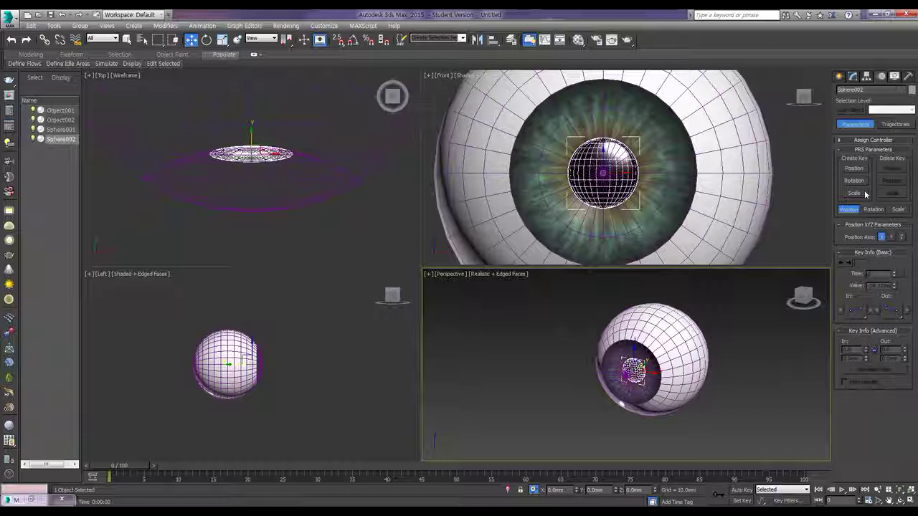
click(874, 140)
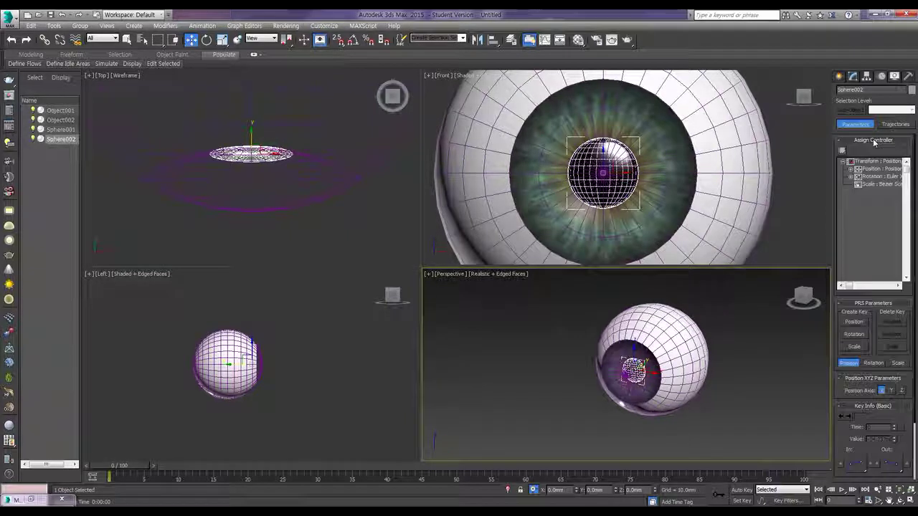
click(874, 141)
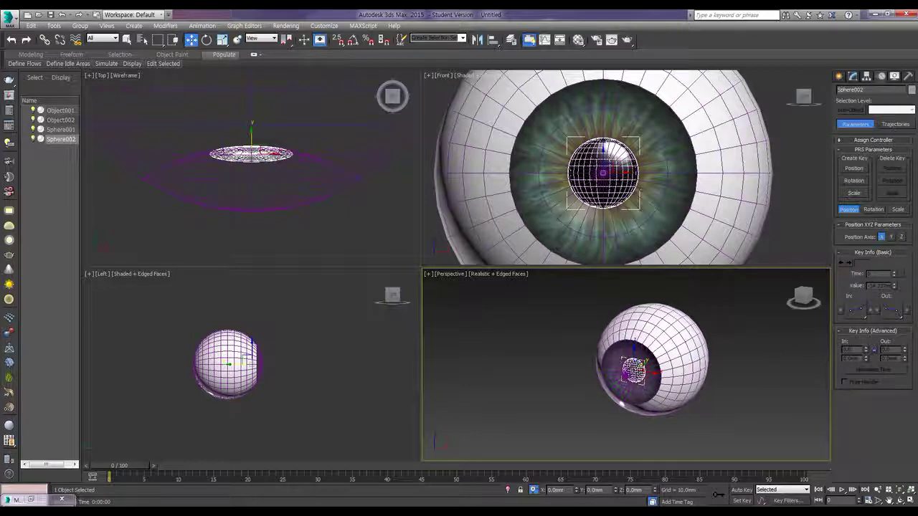
Step: Select all parts of the eyeball, group them under the name "eye", and clear the selection
click(368, 220)
drag(374, 227, 235, 111)
click(81, 25)
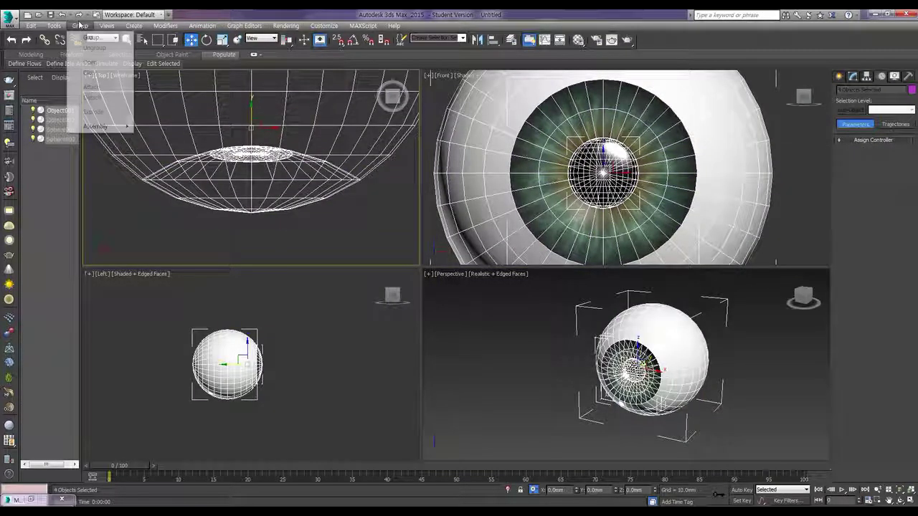
click(92, 37)
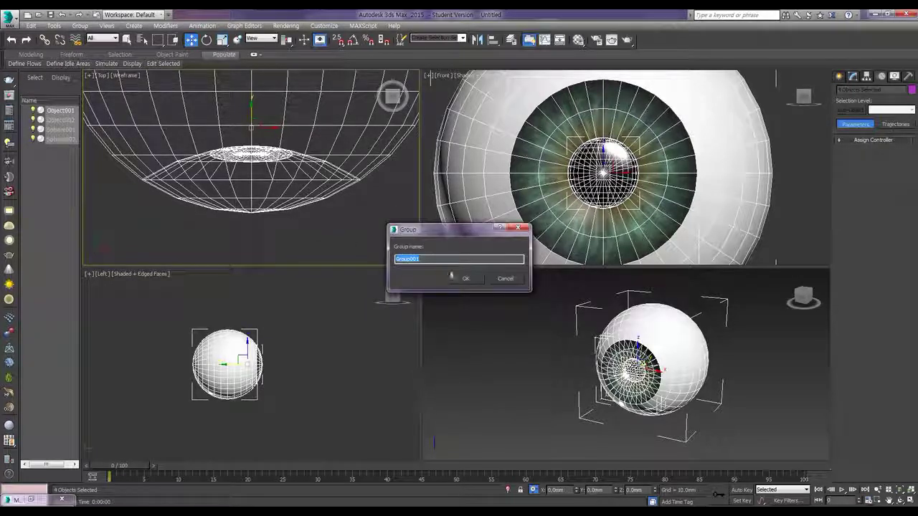
text(ey)
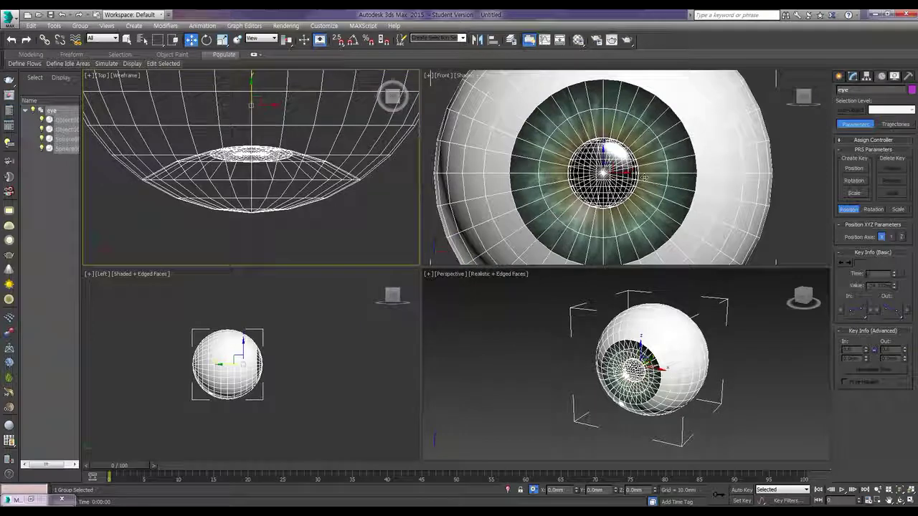
click(556, 387)
alt+middle_drag(657, 368, 705, 342)
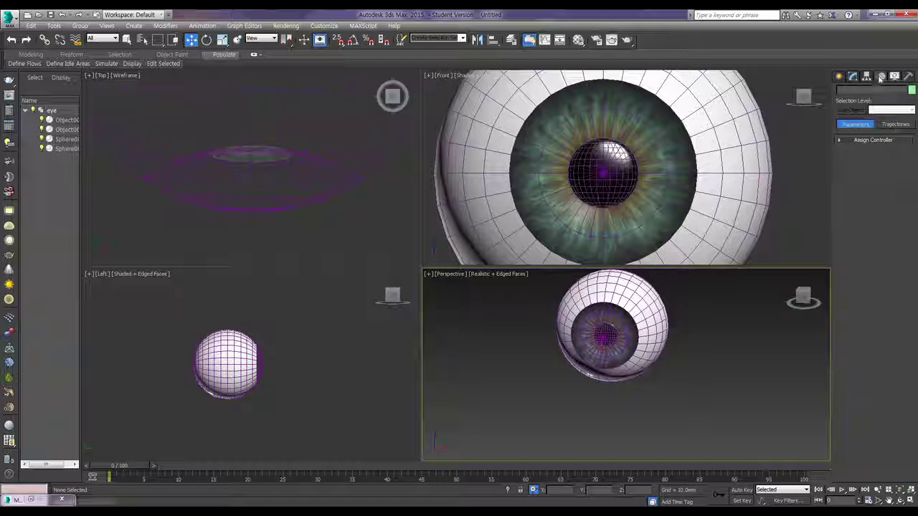
Step: Center the pivot point of the eye group to the object and leave pivot editing
click(867, 77)
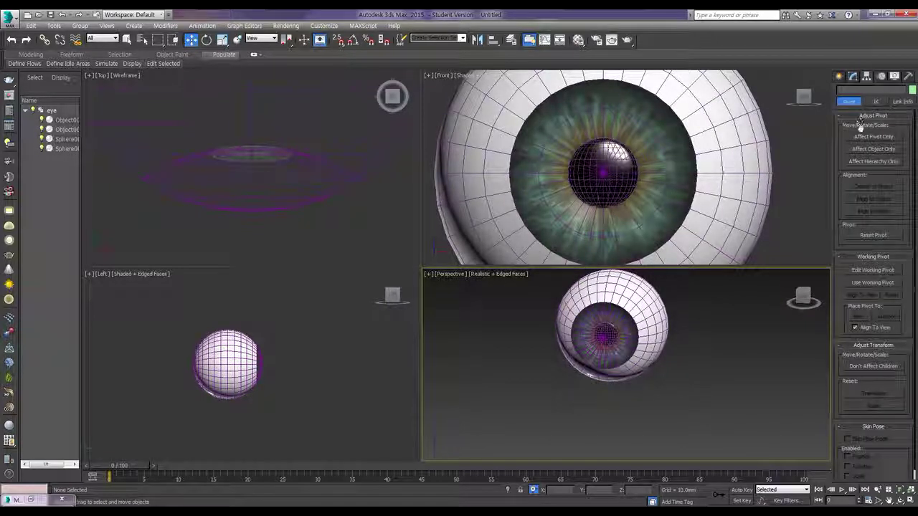
click(739, 128)
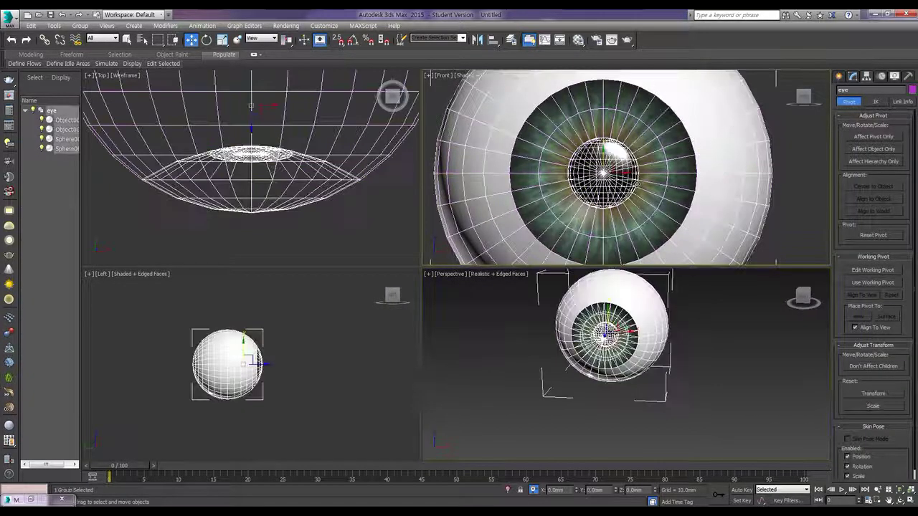
click(874, 136)
click(873, 187)
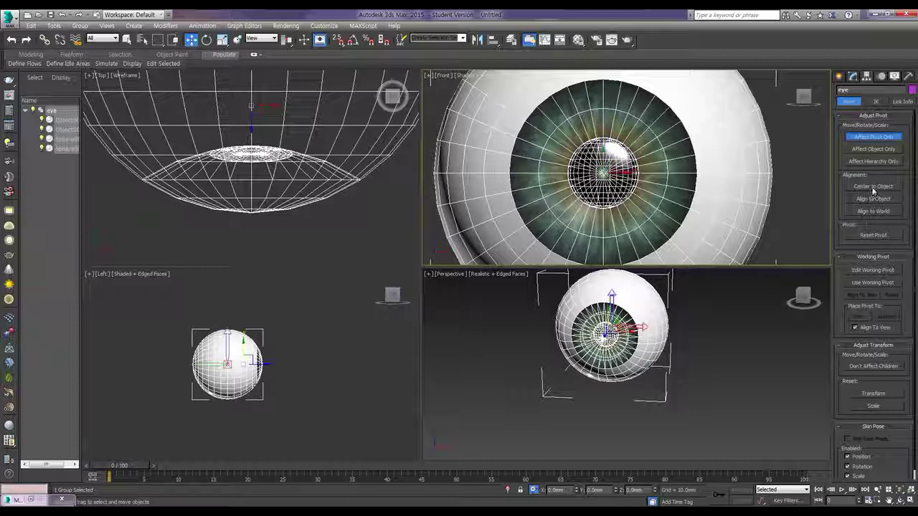
click(855, 140)
click(853, 77)
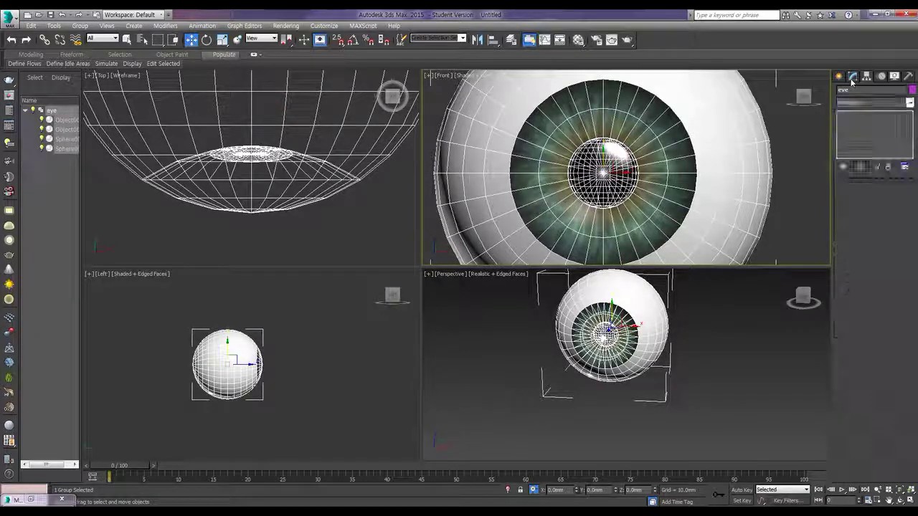
click(882, 79)
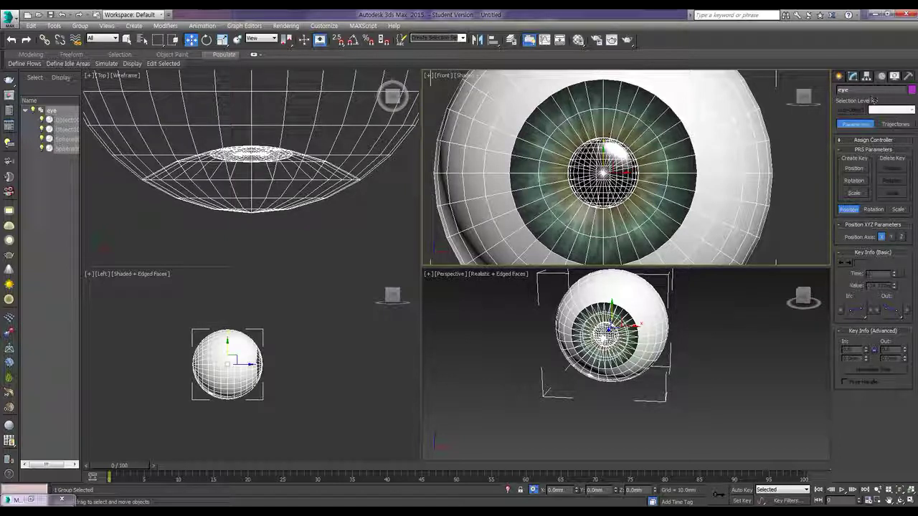
click(866, 76)
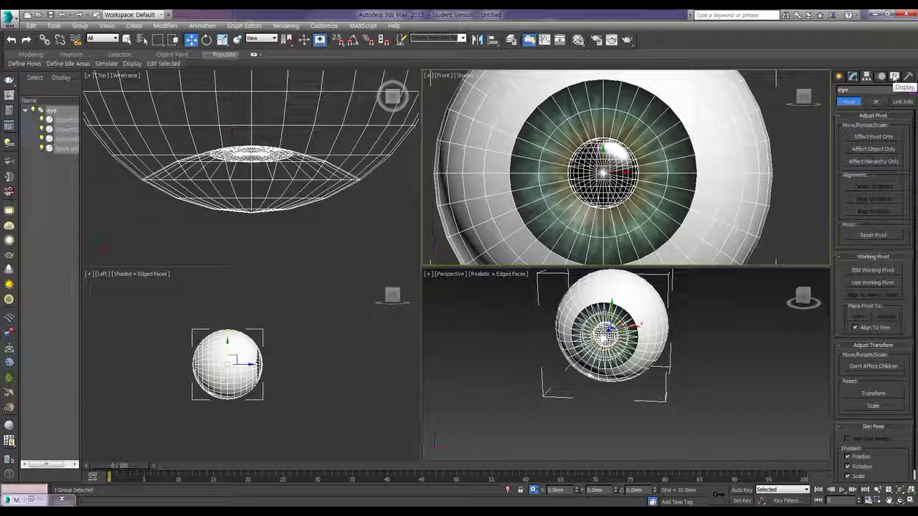
click(894, 77)
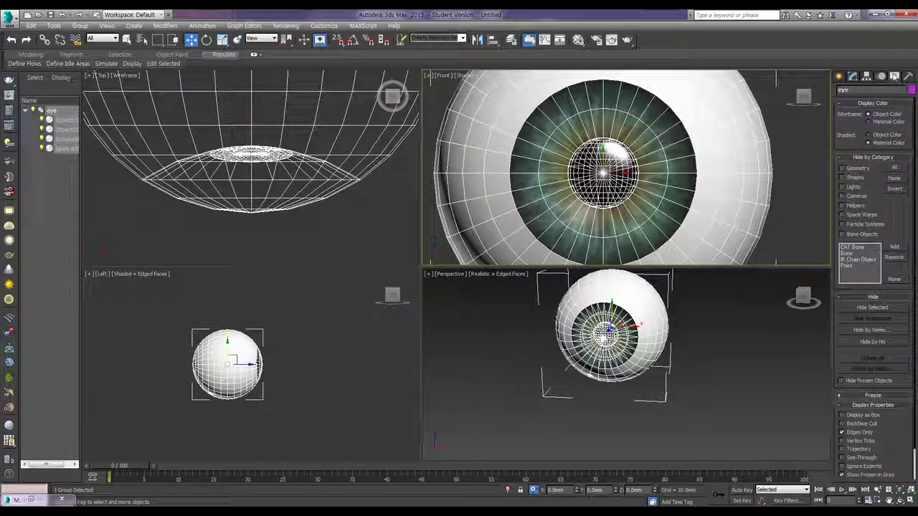
click(867, 76)
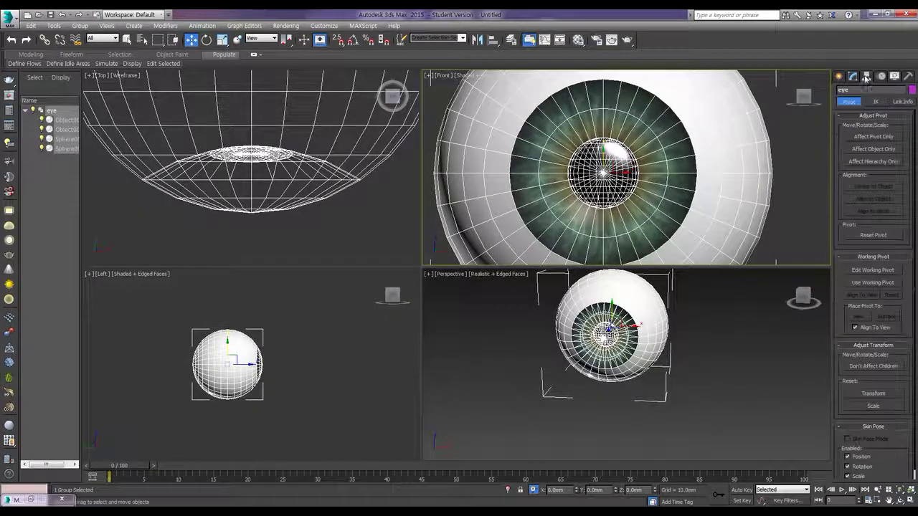
click(853, 77)
Step: Clone the eye group sideways along X in the Top view as one independent copy to form a pair
middle_drag(606, 341, 646, 388)
scroll(294, 129, down, 6)
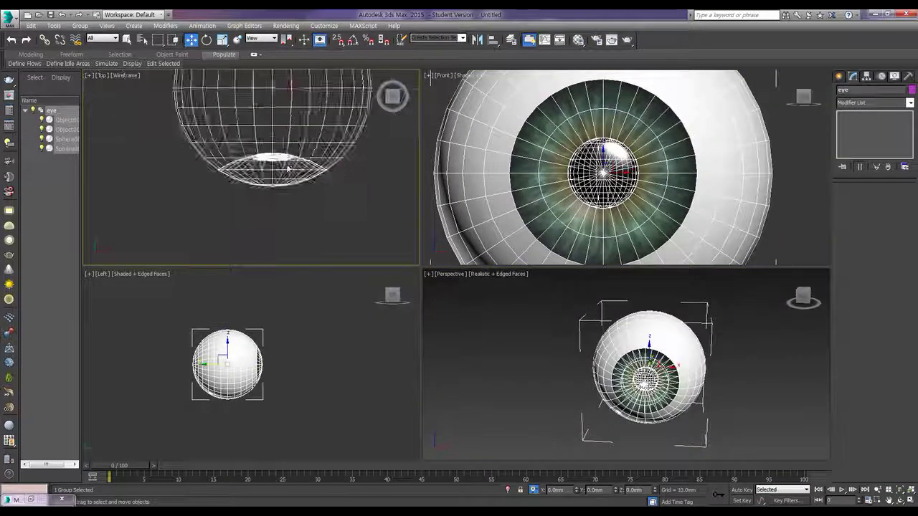
shift+drag(297, 126, 133, 124)
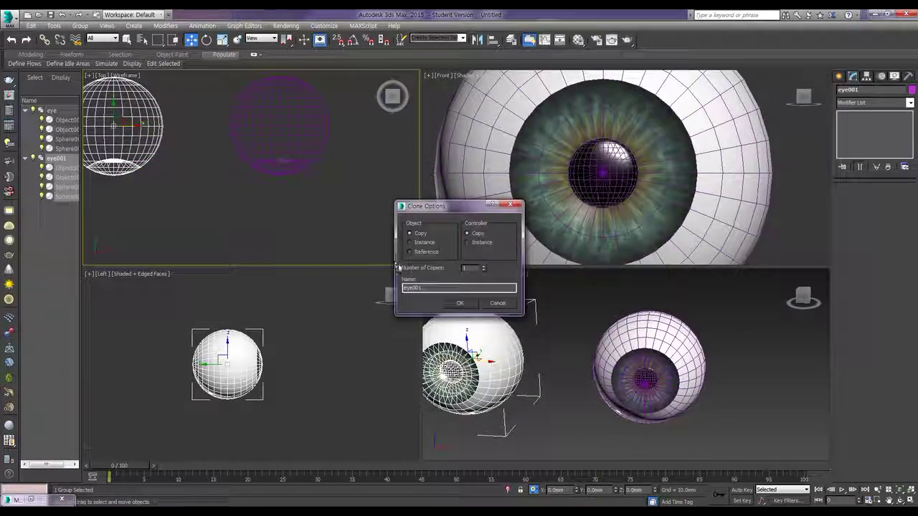
click(460, 303)
Step: Deselect the copy and render the pair of eyes in the Perspective view, first from afar and again from closer up
scroll(631, 355, down, 5)
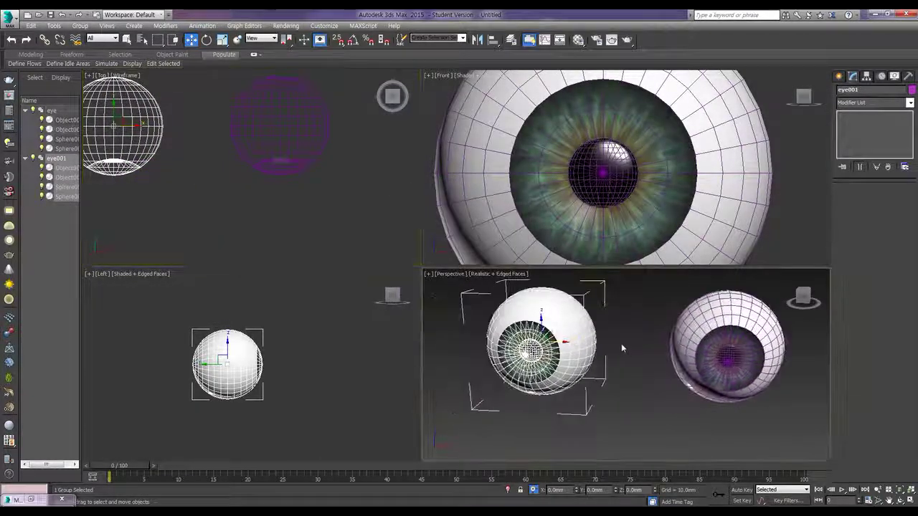
alt+middle_drag(640, 362, 620, 378)
click(611, 399)
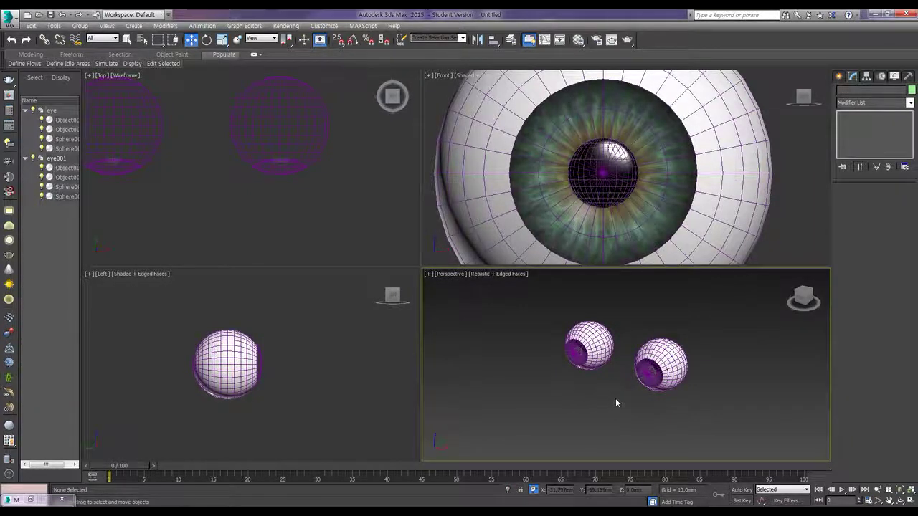
key(shift+q)
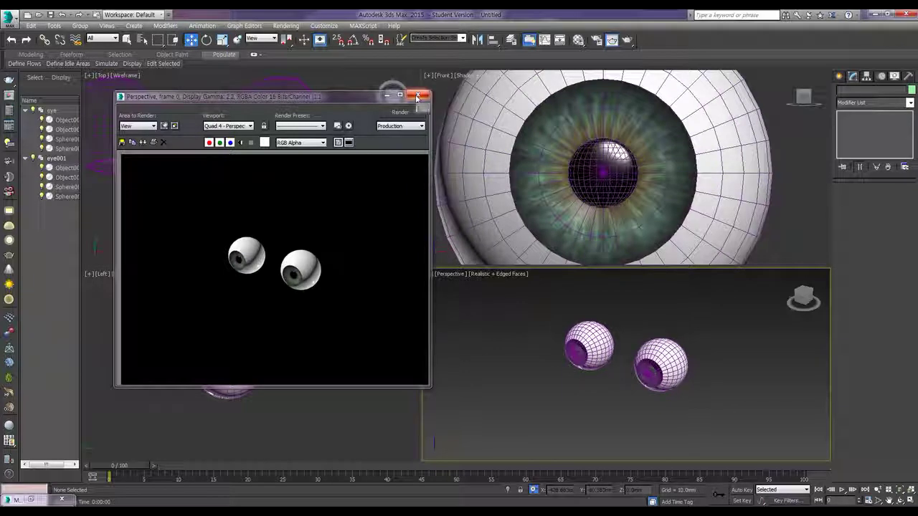
scroll(623, 341, up, 6)
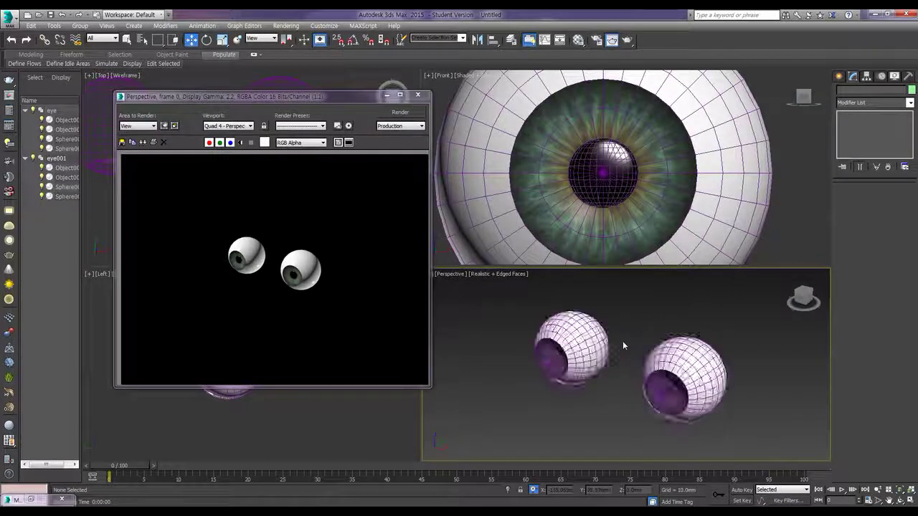
mouse_move(619, 332)
middle_down()
mouse_move(601, 323)
mouse_move(613, 337)
middle_up()
middle_drag(612, 337, 626, 319)
key(shift+q)
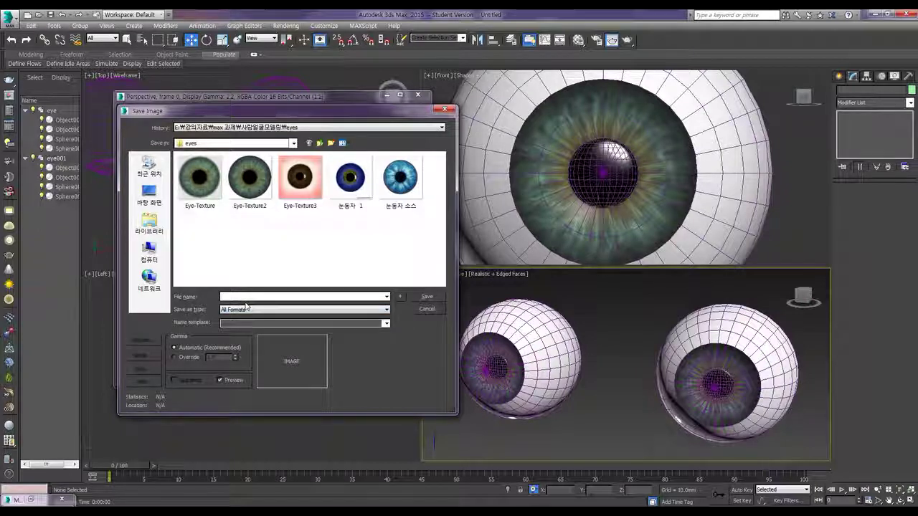
Step: Save the Perspective render as a JPEG file named "eyes modeling" in the eyes folder
text(eyes)
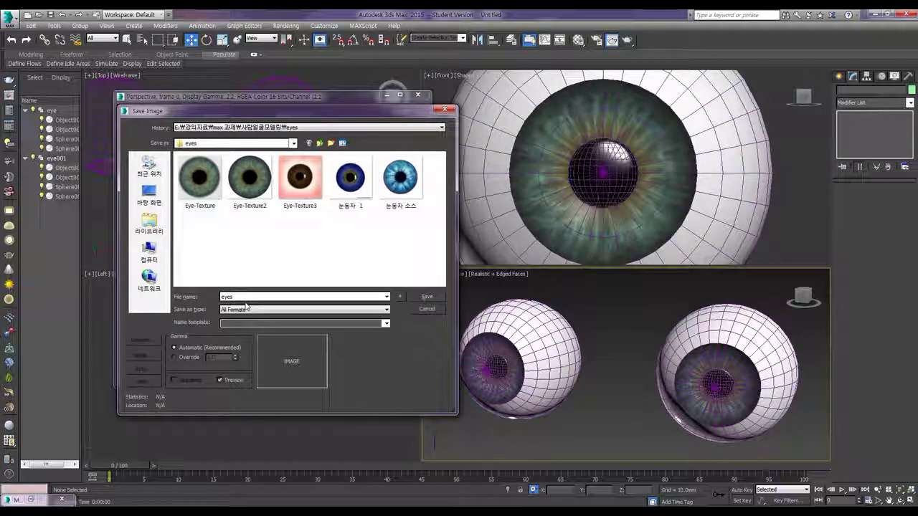
text( ㅂodel)
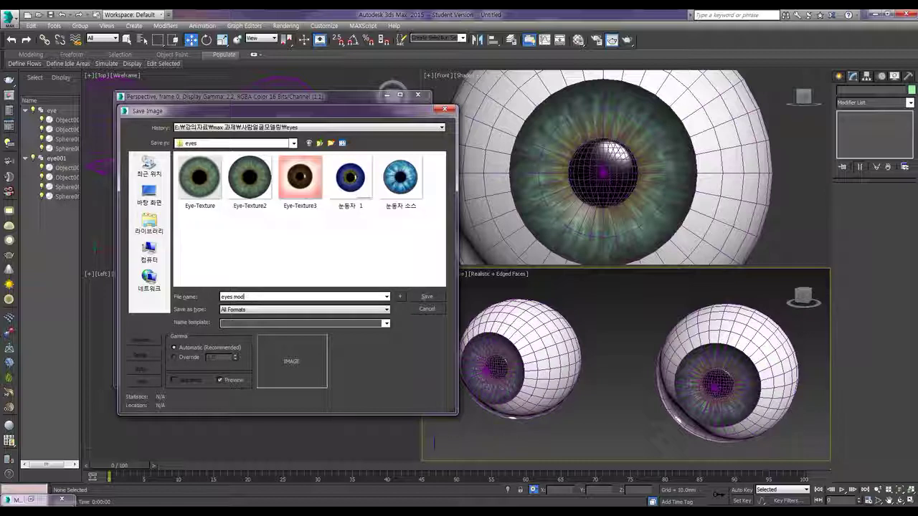
text(ing.)
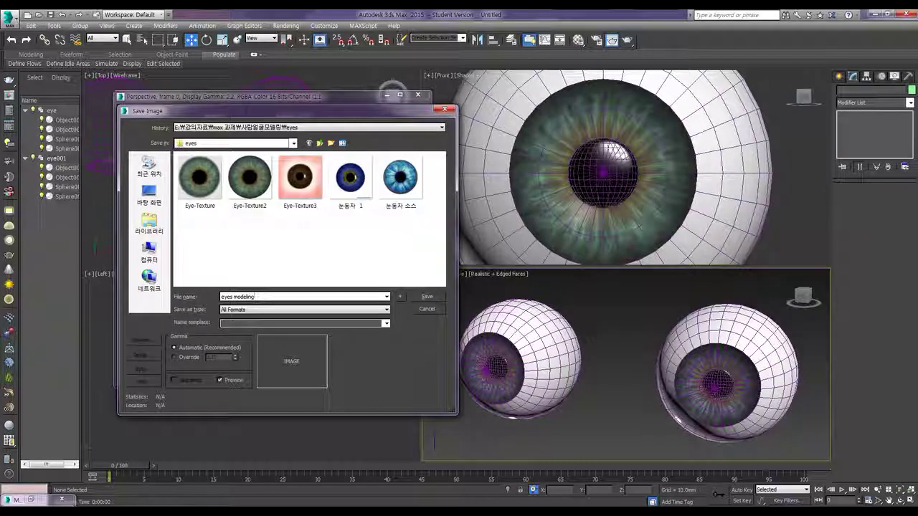
click(304, 309)
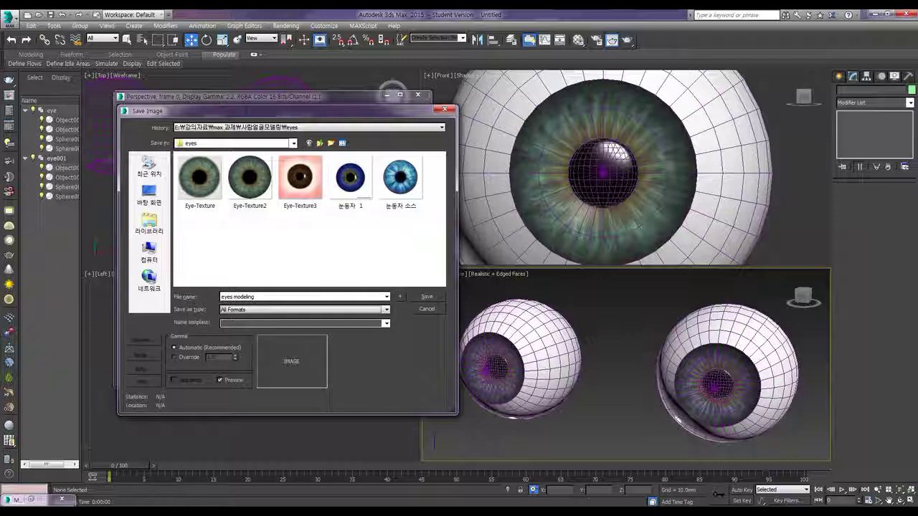
key(Down)
key(j)
key(Return)
key(Return)
key(Return)
key(Return)
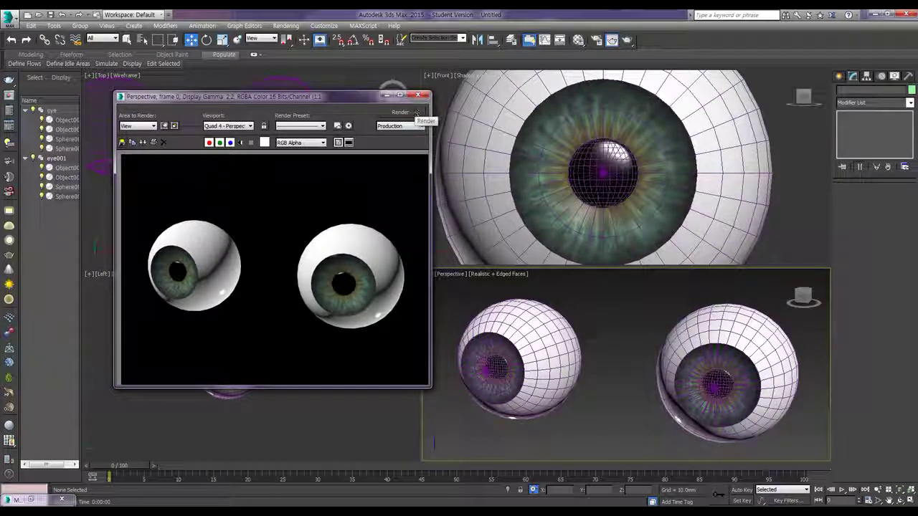
Step: Render the Front view with the whole single eye framed and centered in the image
right_click(616, 165)
click(407, 114)
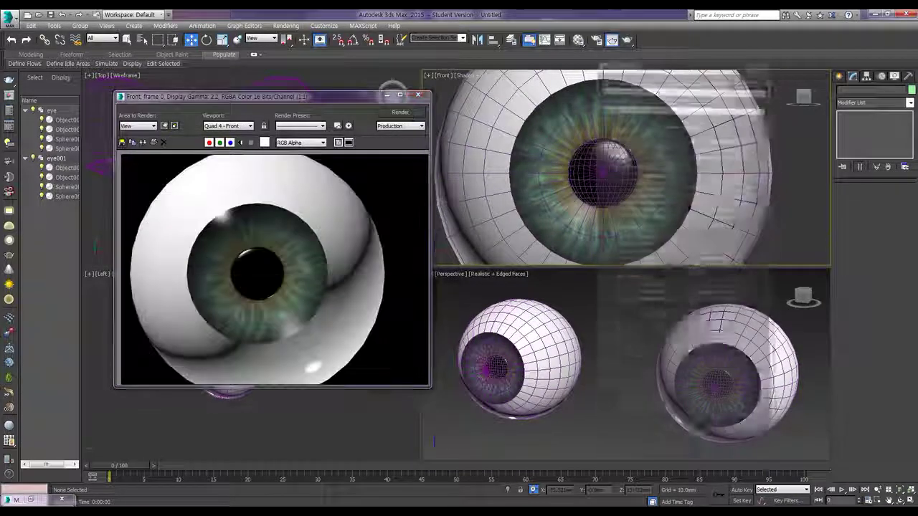
click(379, 114)
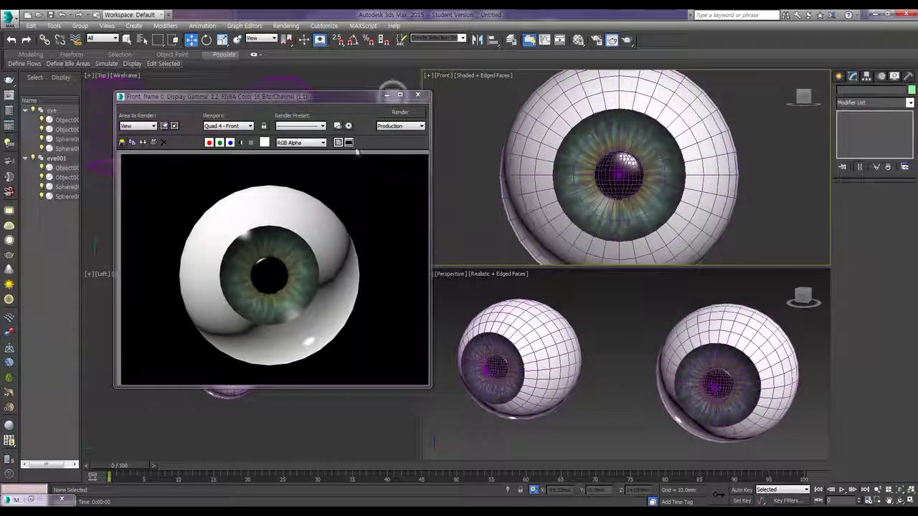
middle_drag(625, 165, 629, 162)
click(400, 113)
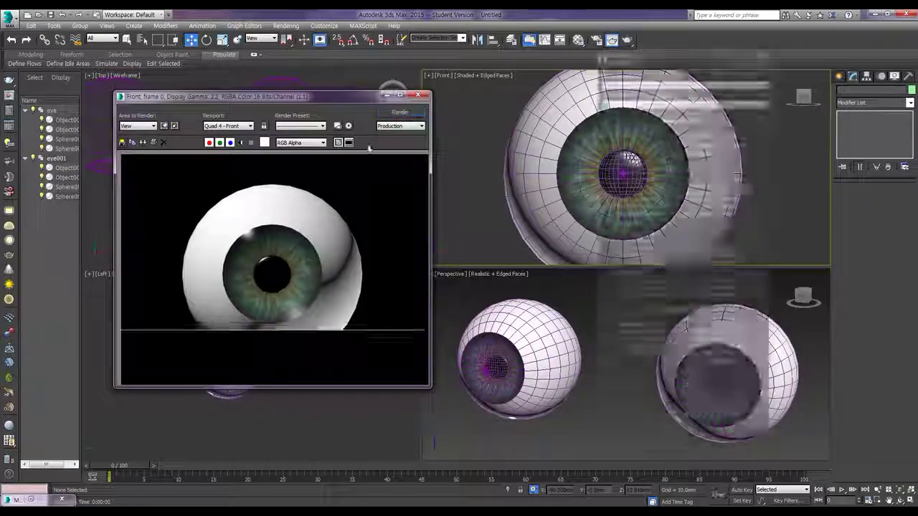
Step: Save the Front view render as a JPEG named "eyes modeling - front" in the eyes folder and reopen the image saving dialog
click(121, 142)
click(209, 202)
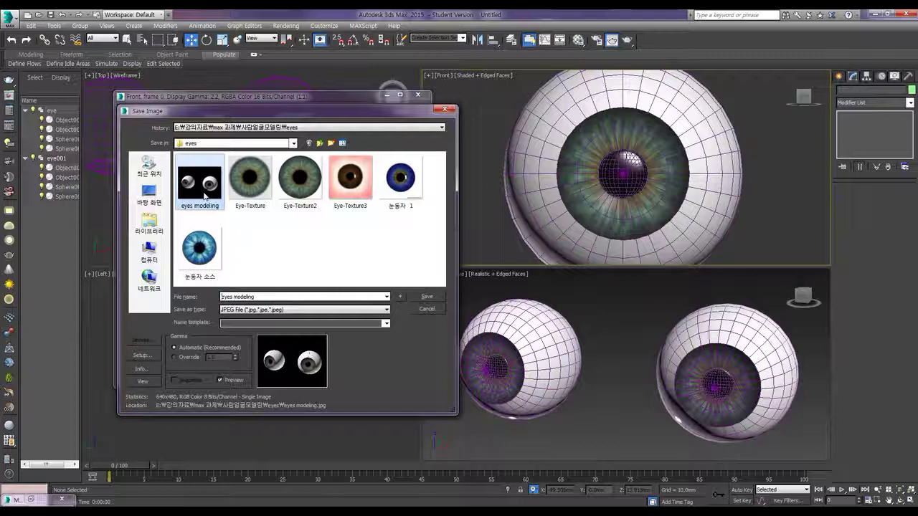
click(263, 296)
click(262, 296)
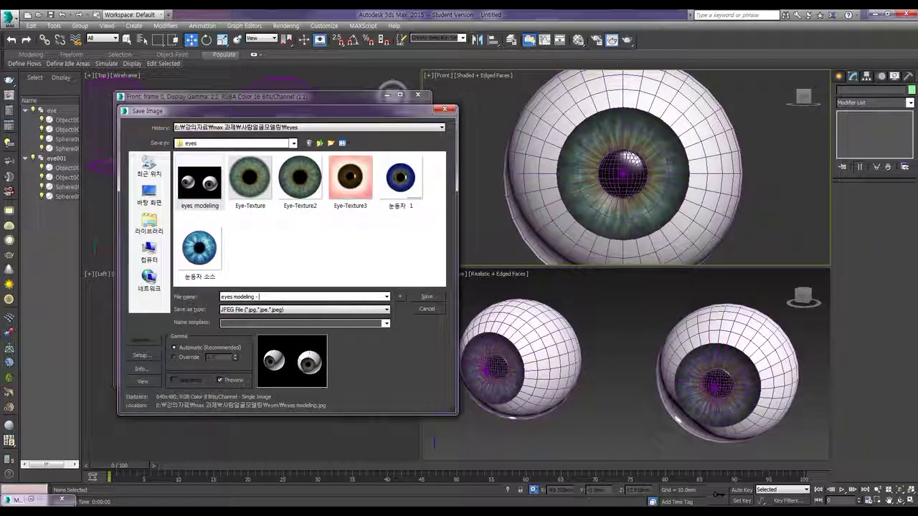
text(- finn)
key(Return)
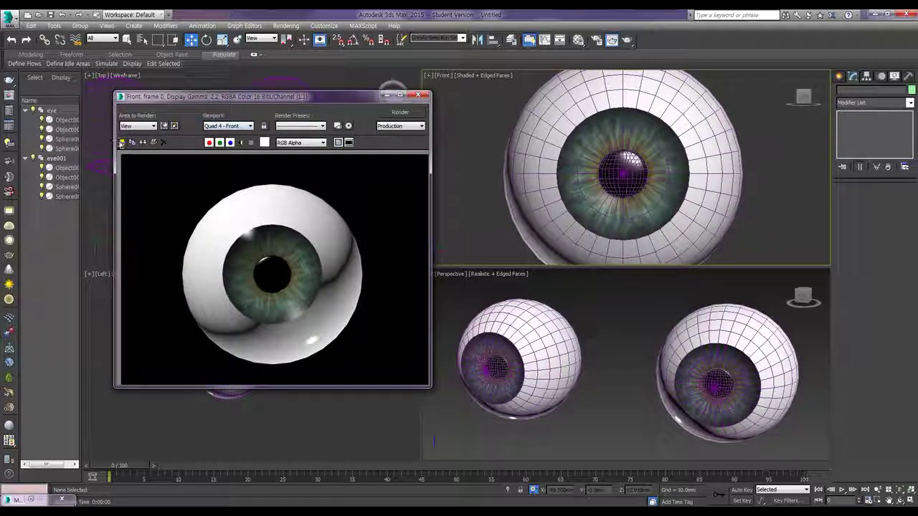
click(122, 142)
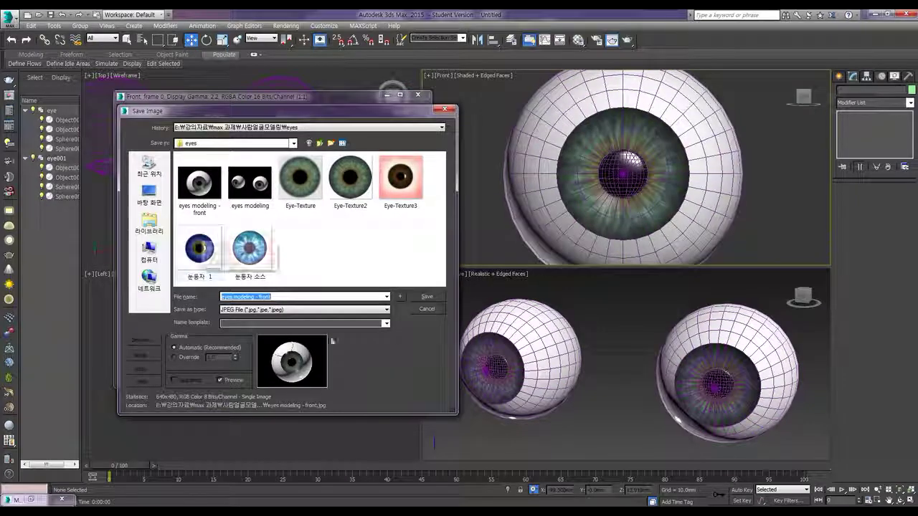